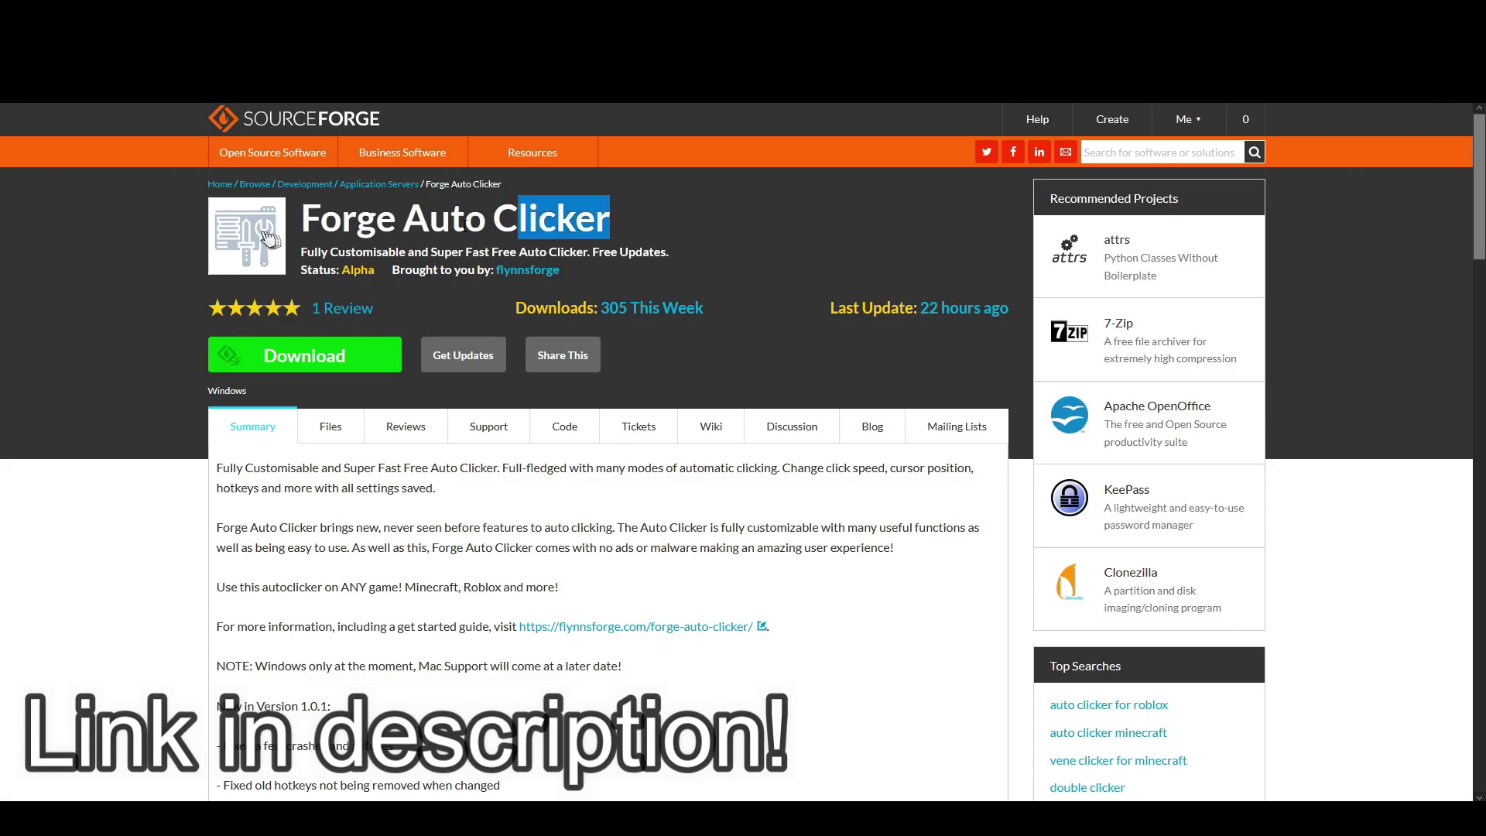
Start the Forge Auto Clicker download from its SourceForge project page
drag(636, 218, 305, 233)
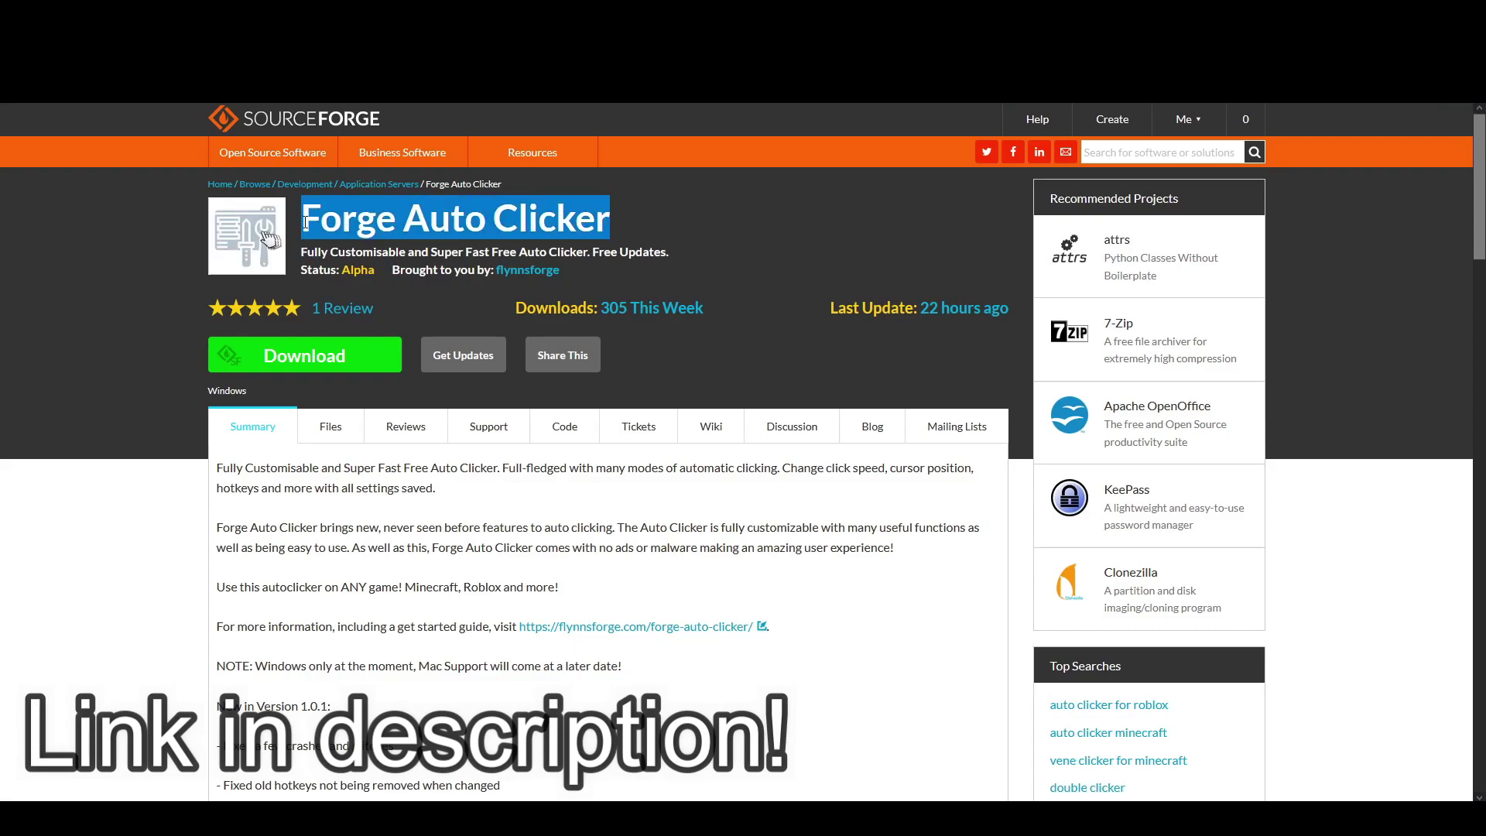
click(366, 228)
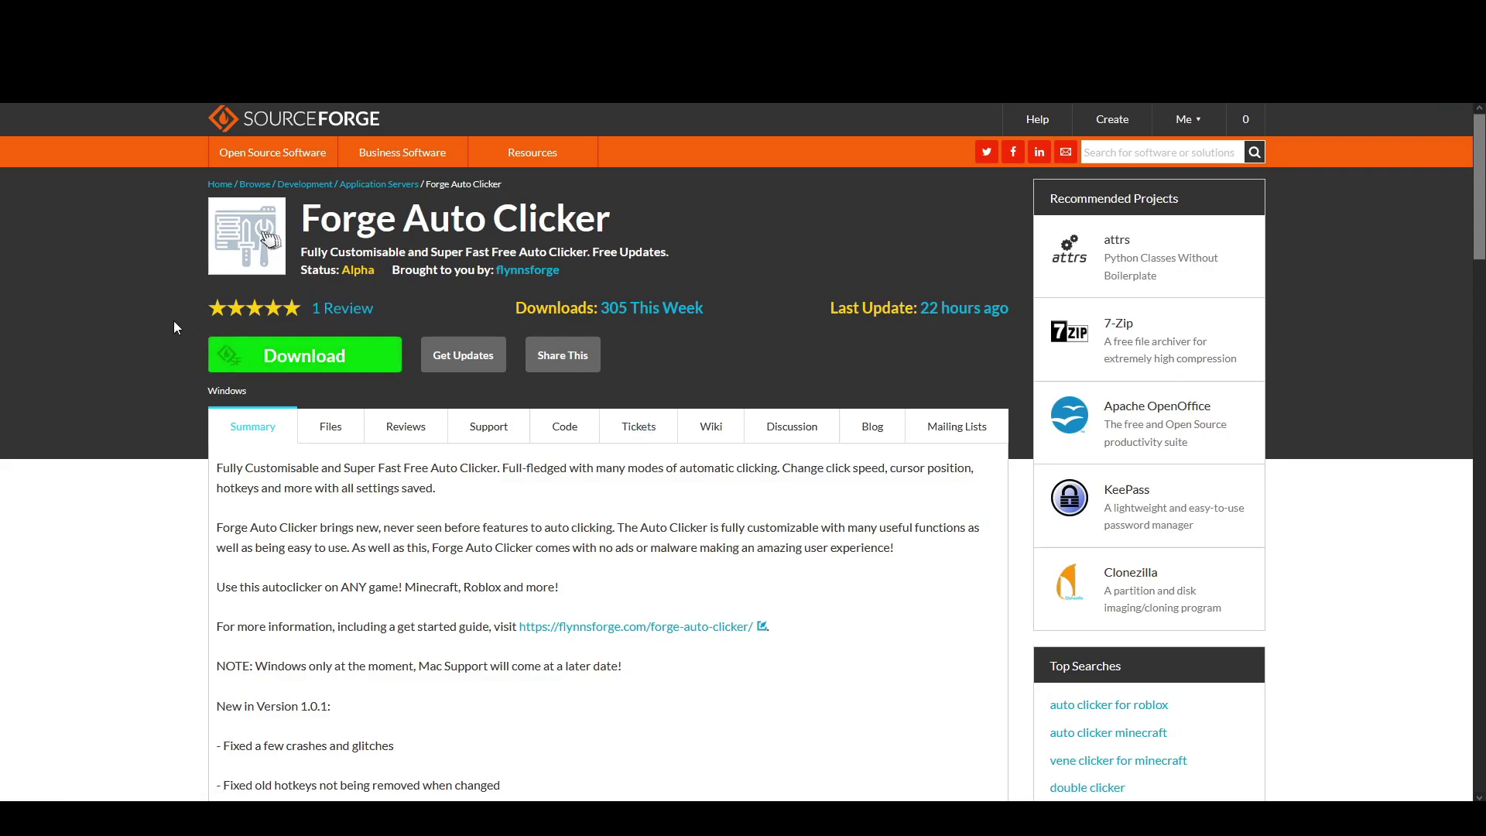
click(340, 334)
drag(204, 298, 340, 301)
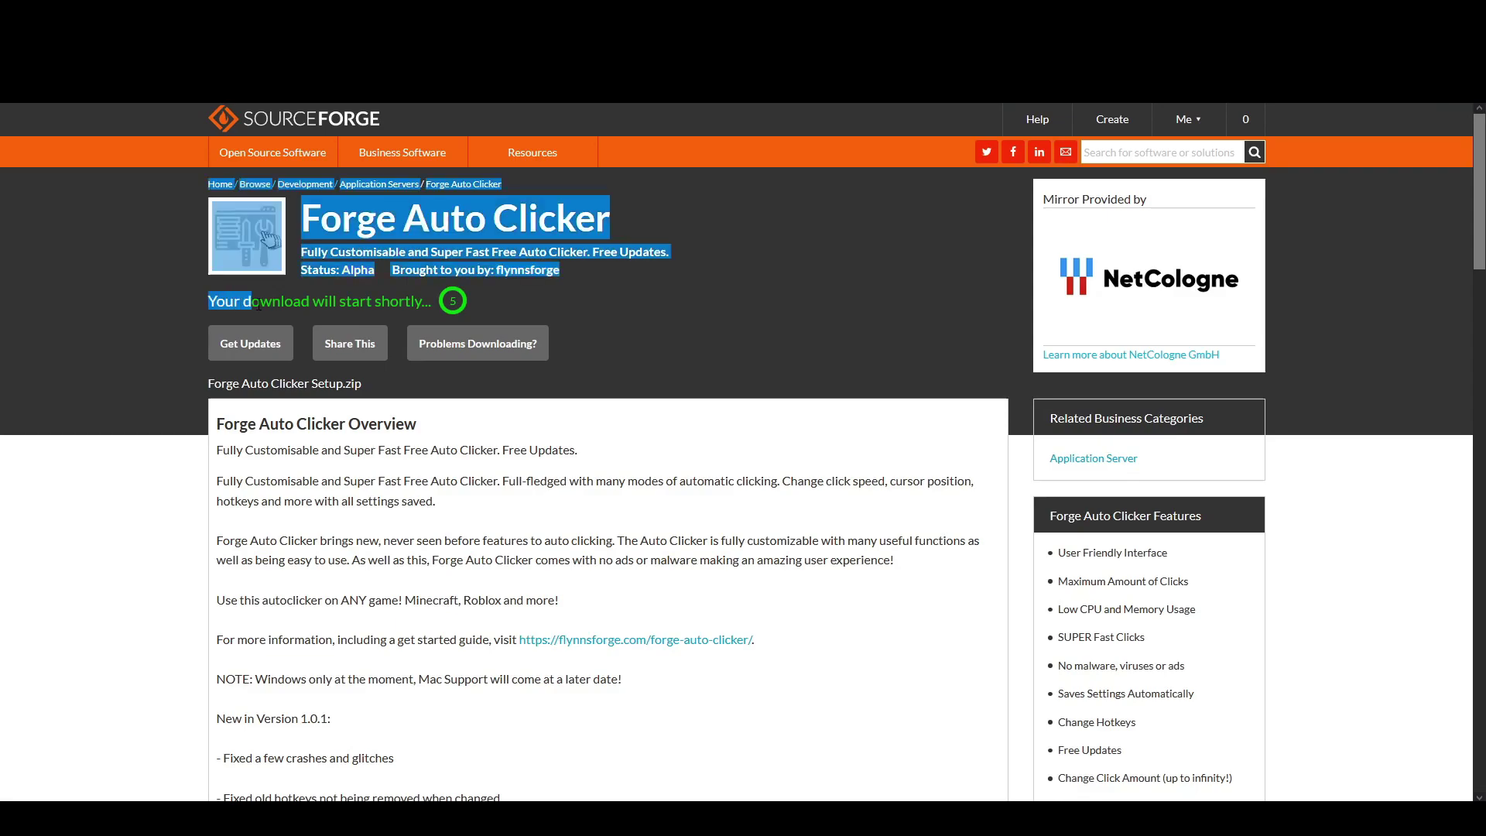
click(453, 300)
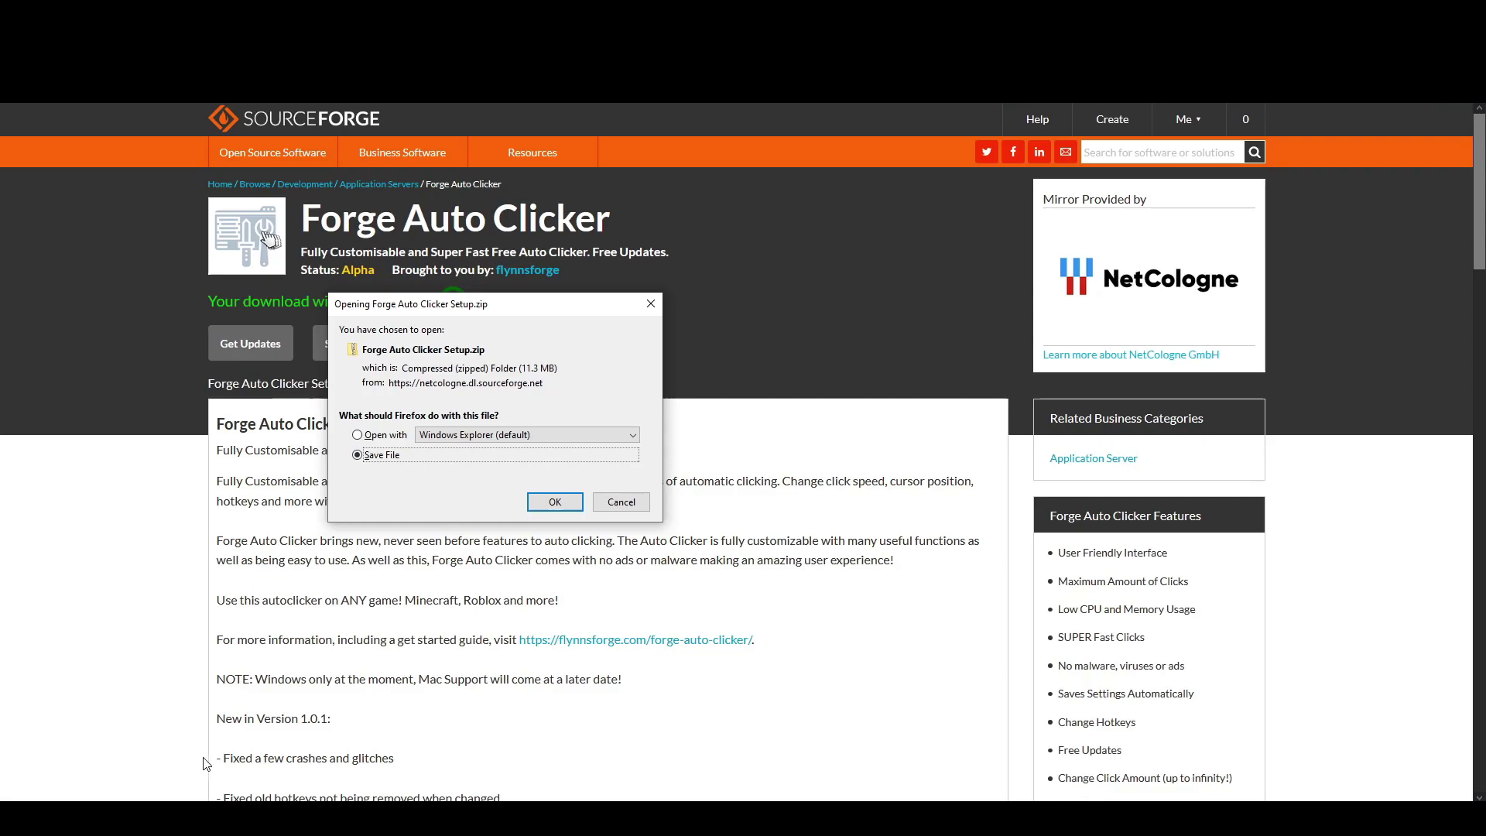
Save Forge Auto Clicker Setup.zip and open it from the Firefox downloads panel
click(558, 504)
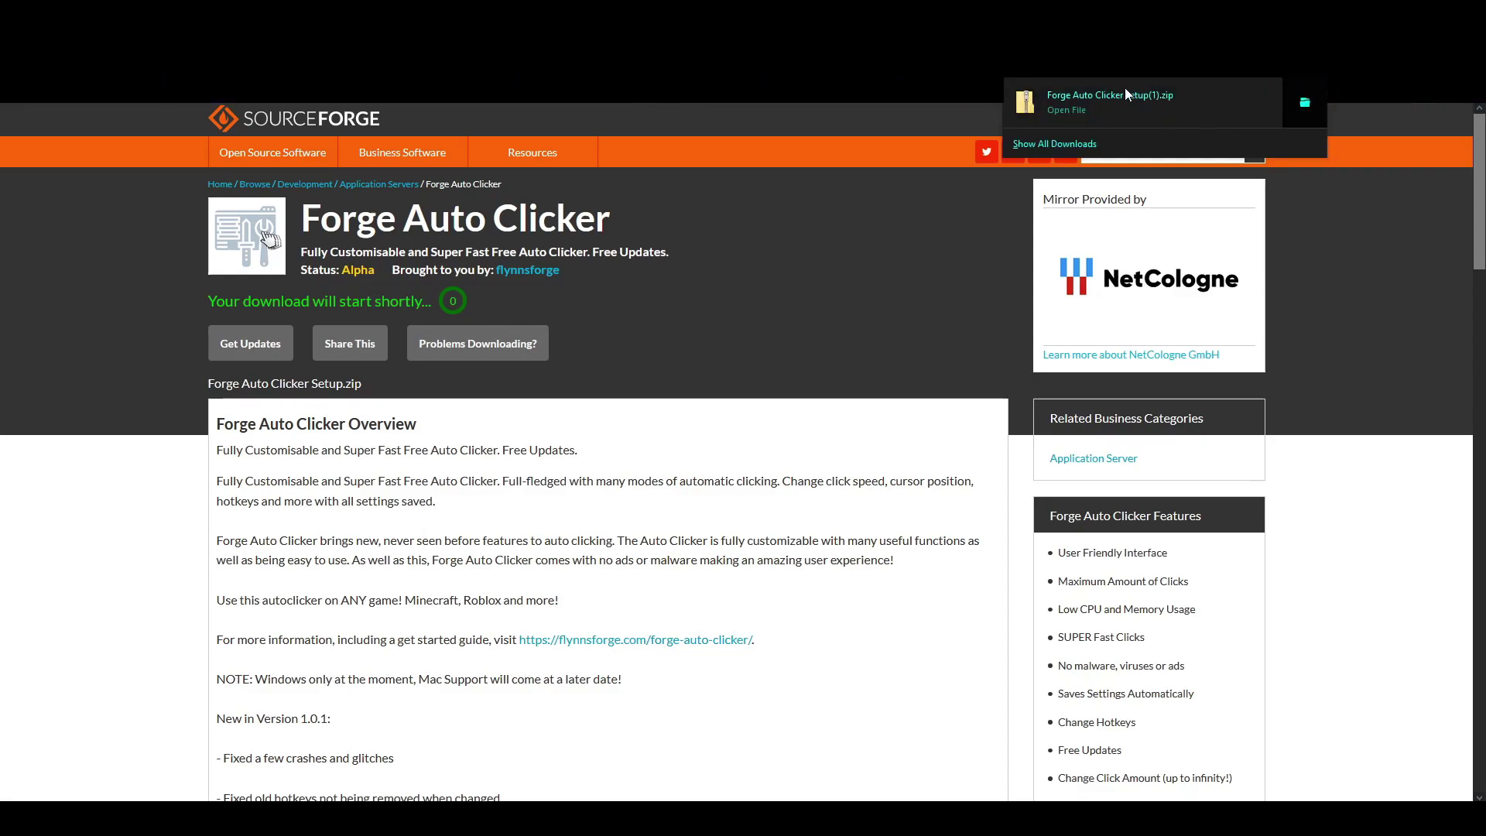
click(1124, 100)
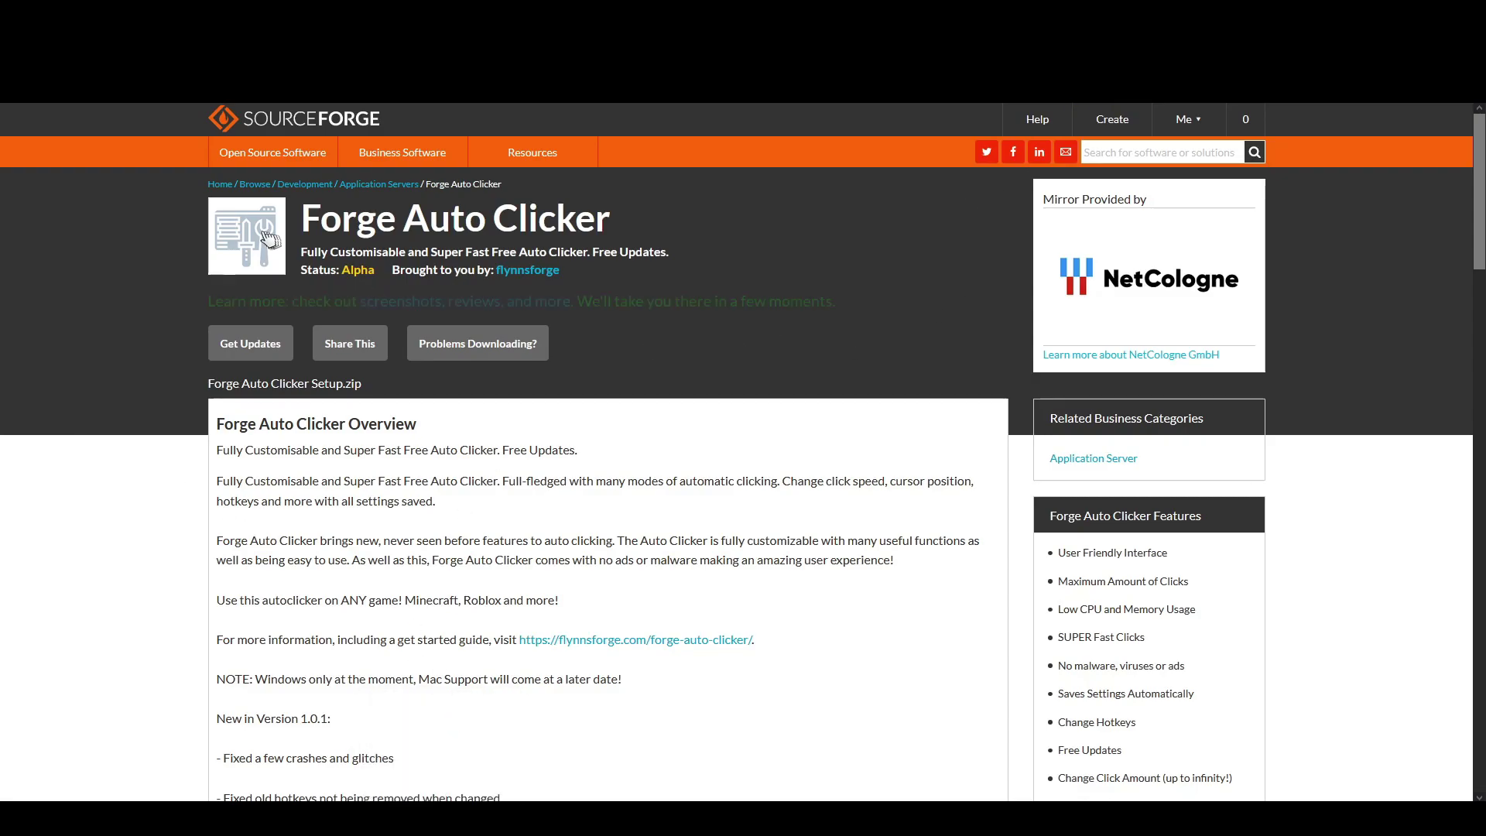
Extract all files from the zip into the suggested Downloads folder
mouse_move(13, 442)
mouse_down()
mouse_move(562, 185)
mouse_move(975, 182)
mouse_up()
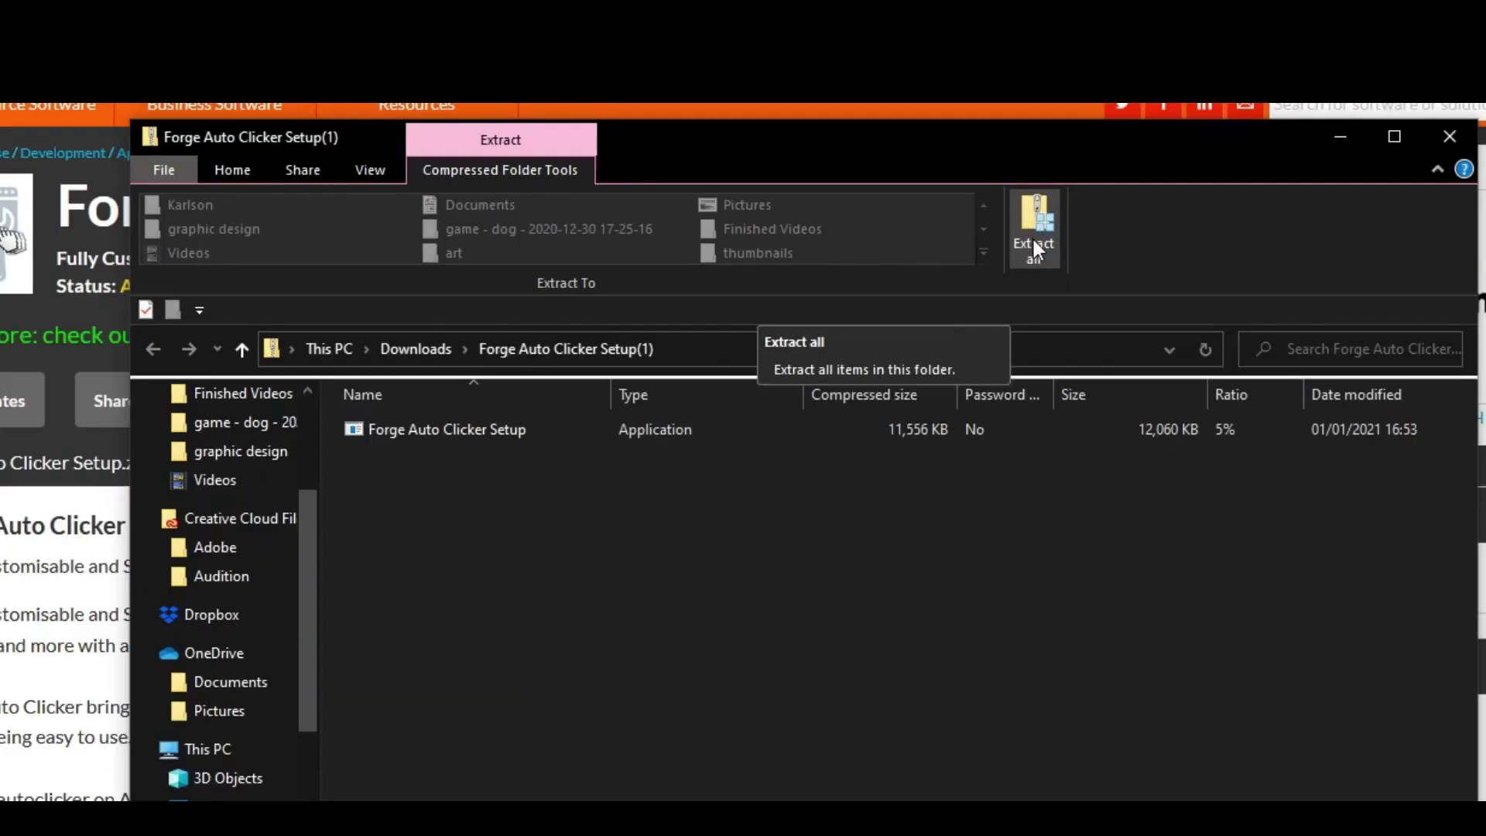
click(1032, 236)
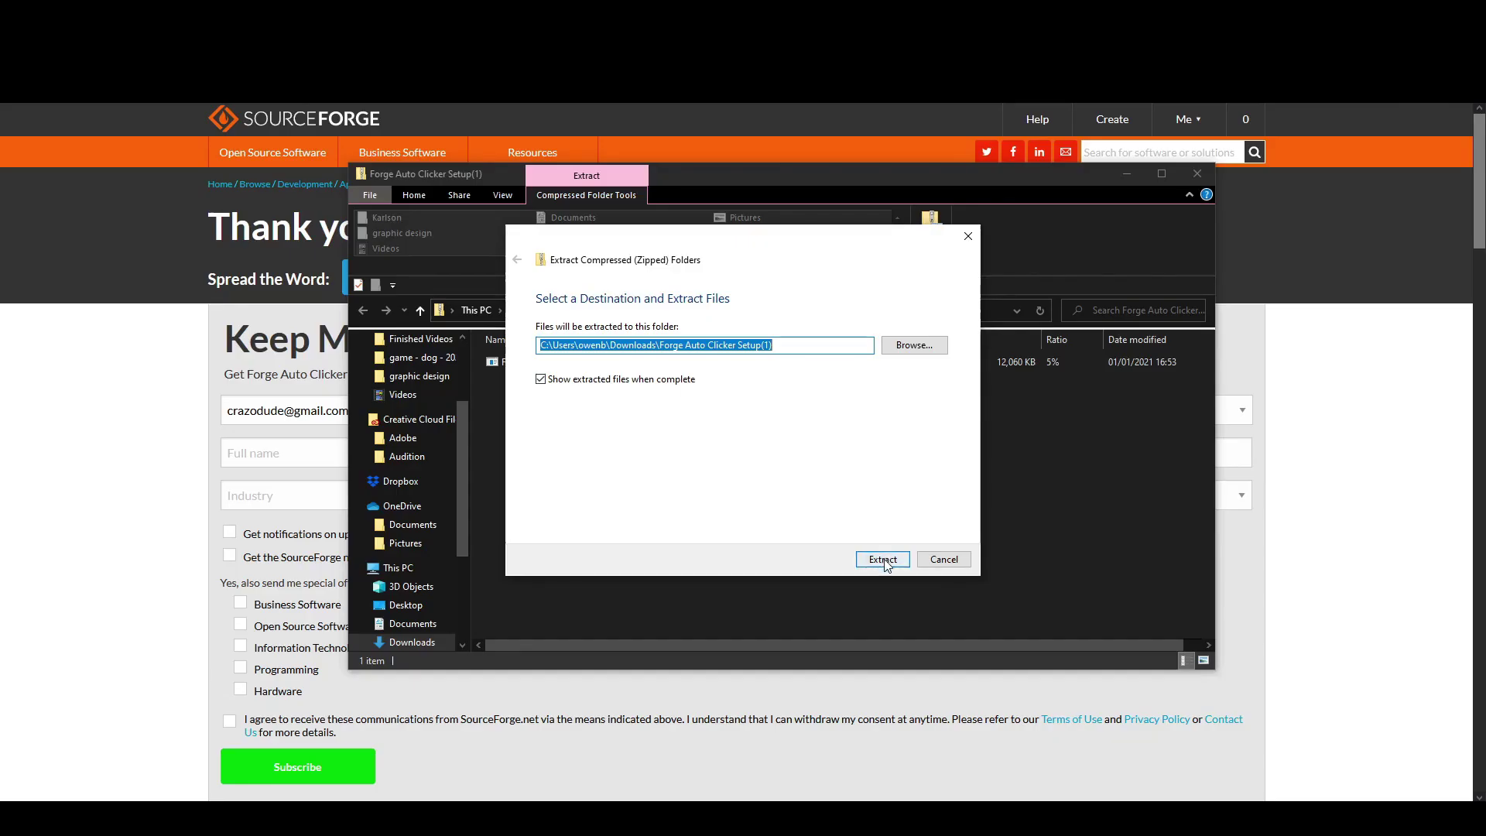
click(884, 561)
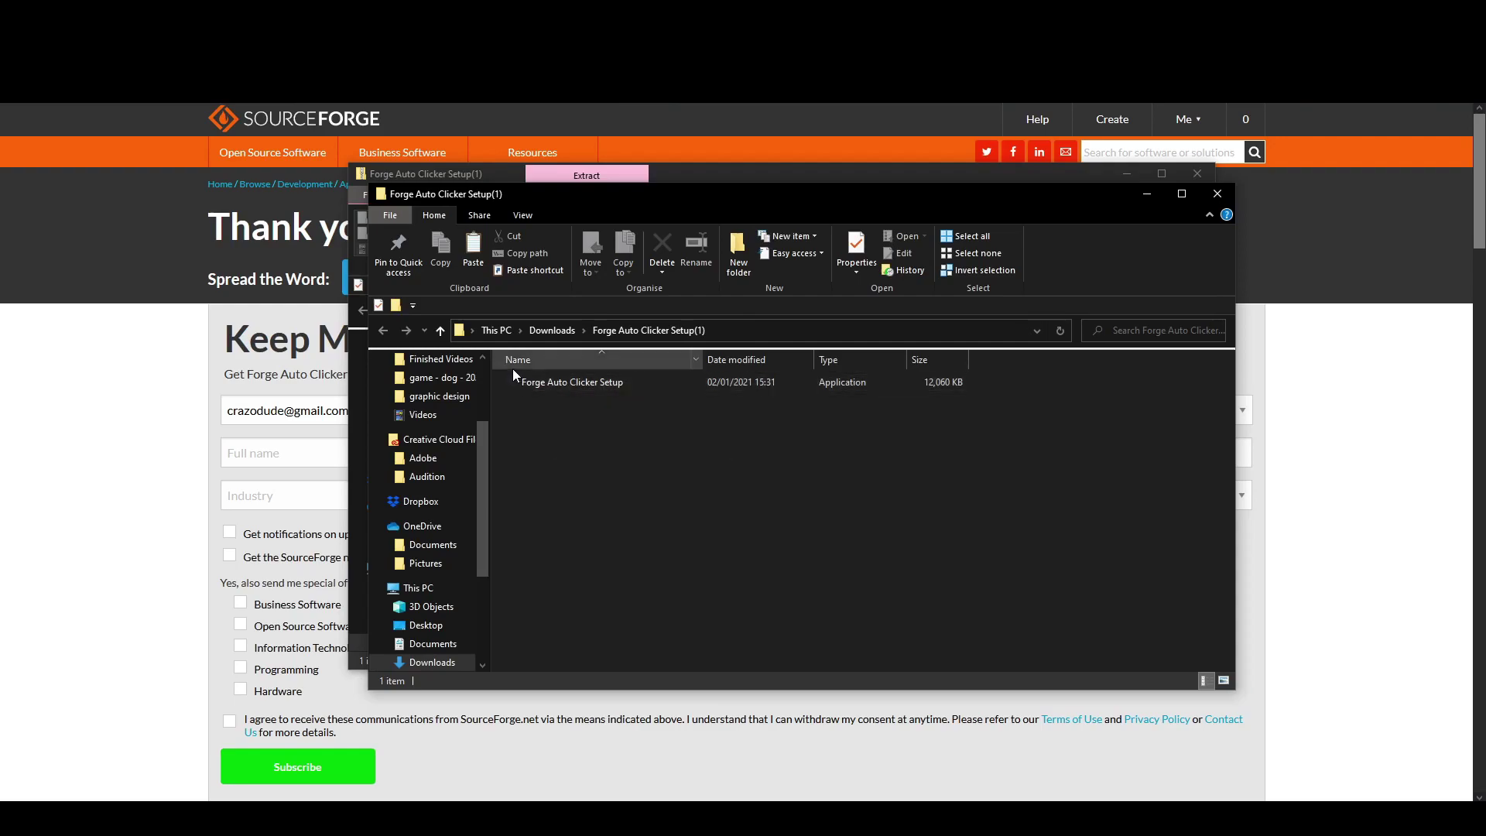
Run the extracted Forge Auto Clicker Setup application
mouse_move(665, 198)
mouse_down()
mouse_move(1122, 456)
mouse_move(1140, 406)
mouse_up()
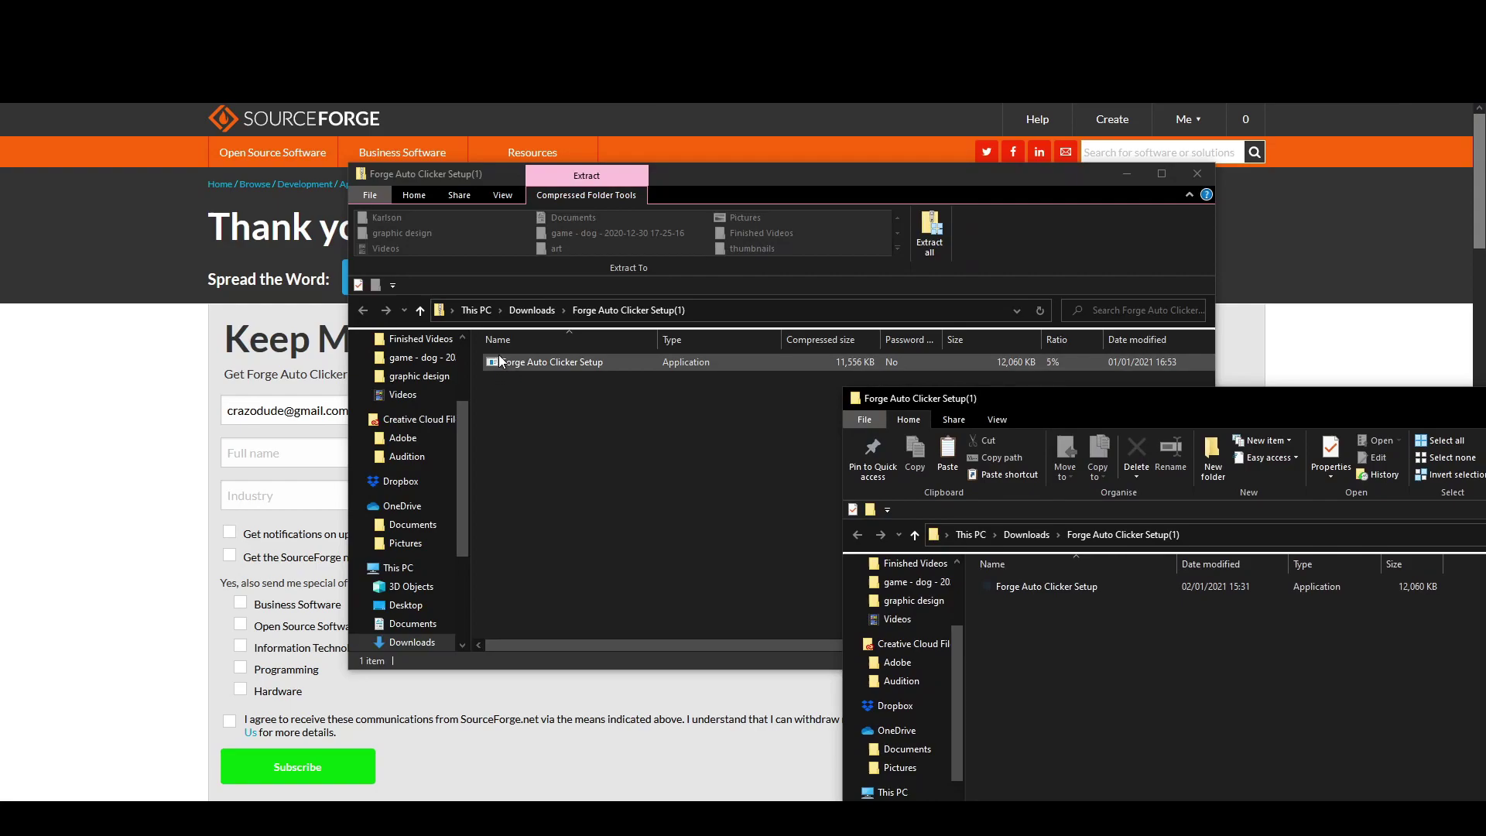
drag(1037, 402, 535, 200)
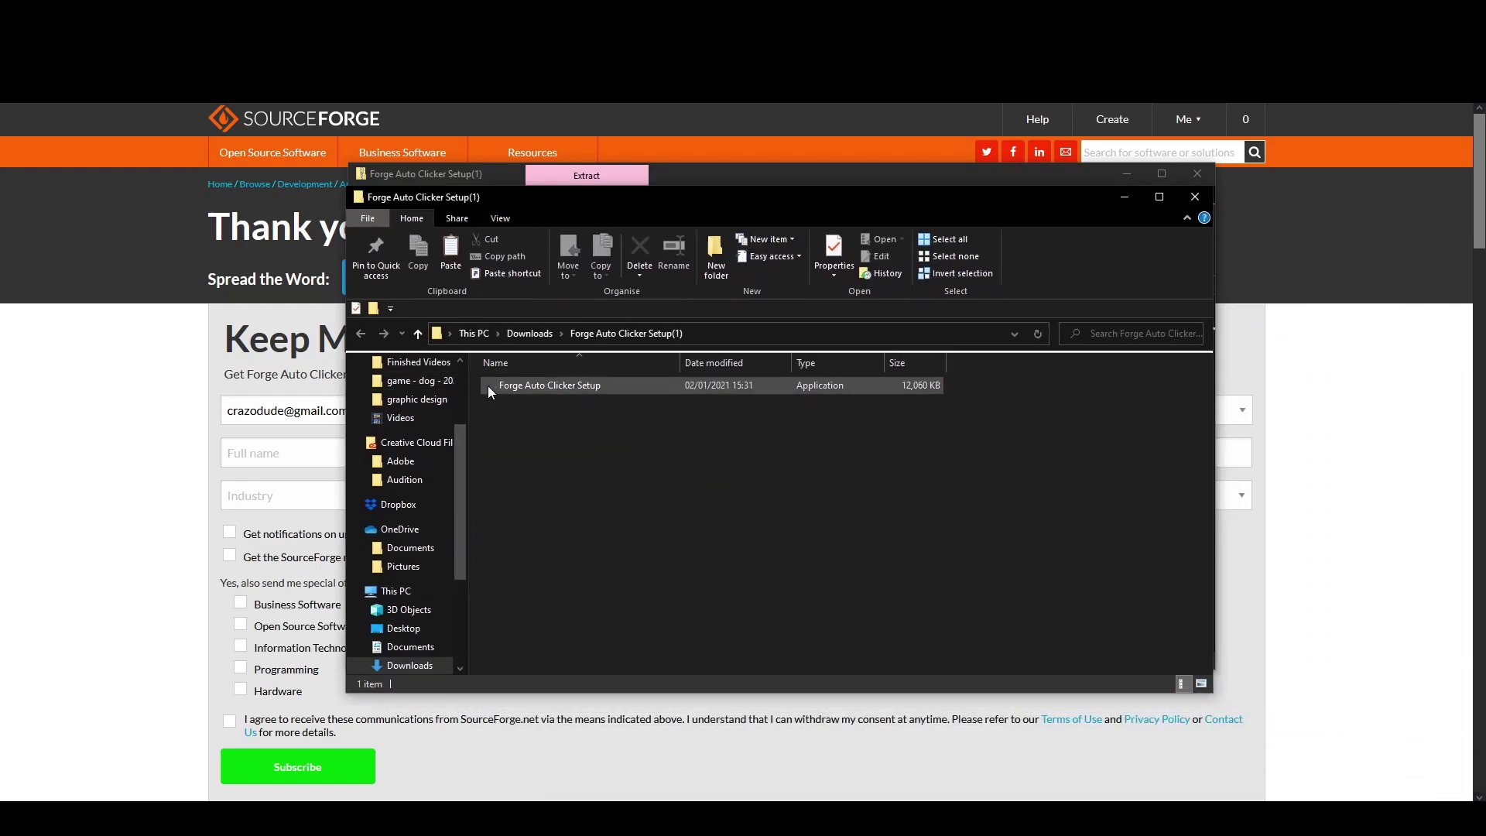
double_click(586, 387)
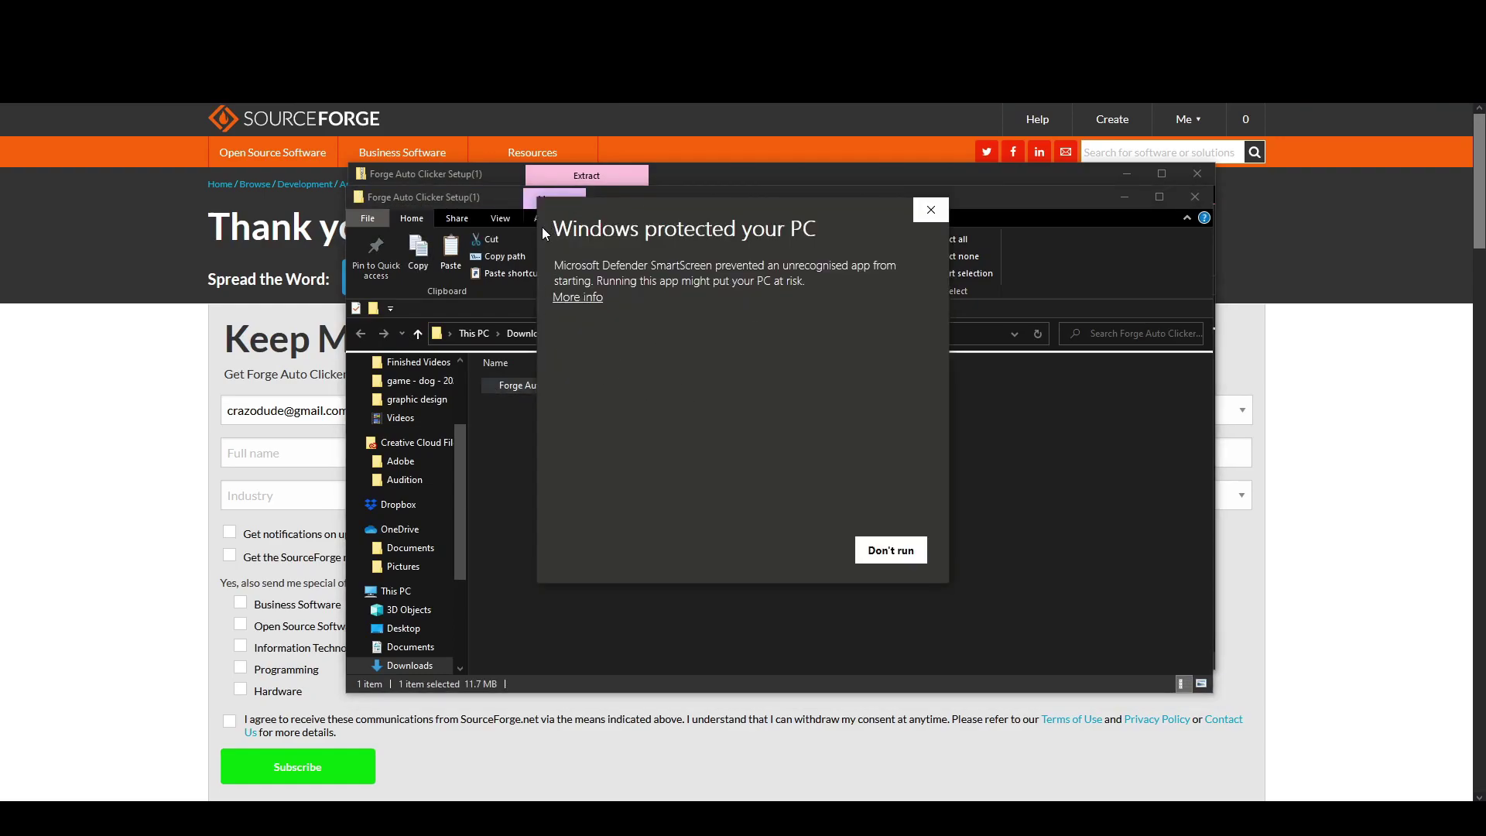
Get past the Windows SmartScreen warning via More info and Run anyway
drag(543, 226, 645, 238)
click(818, 229)
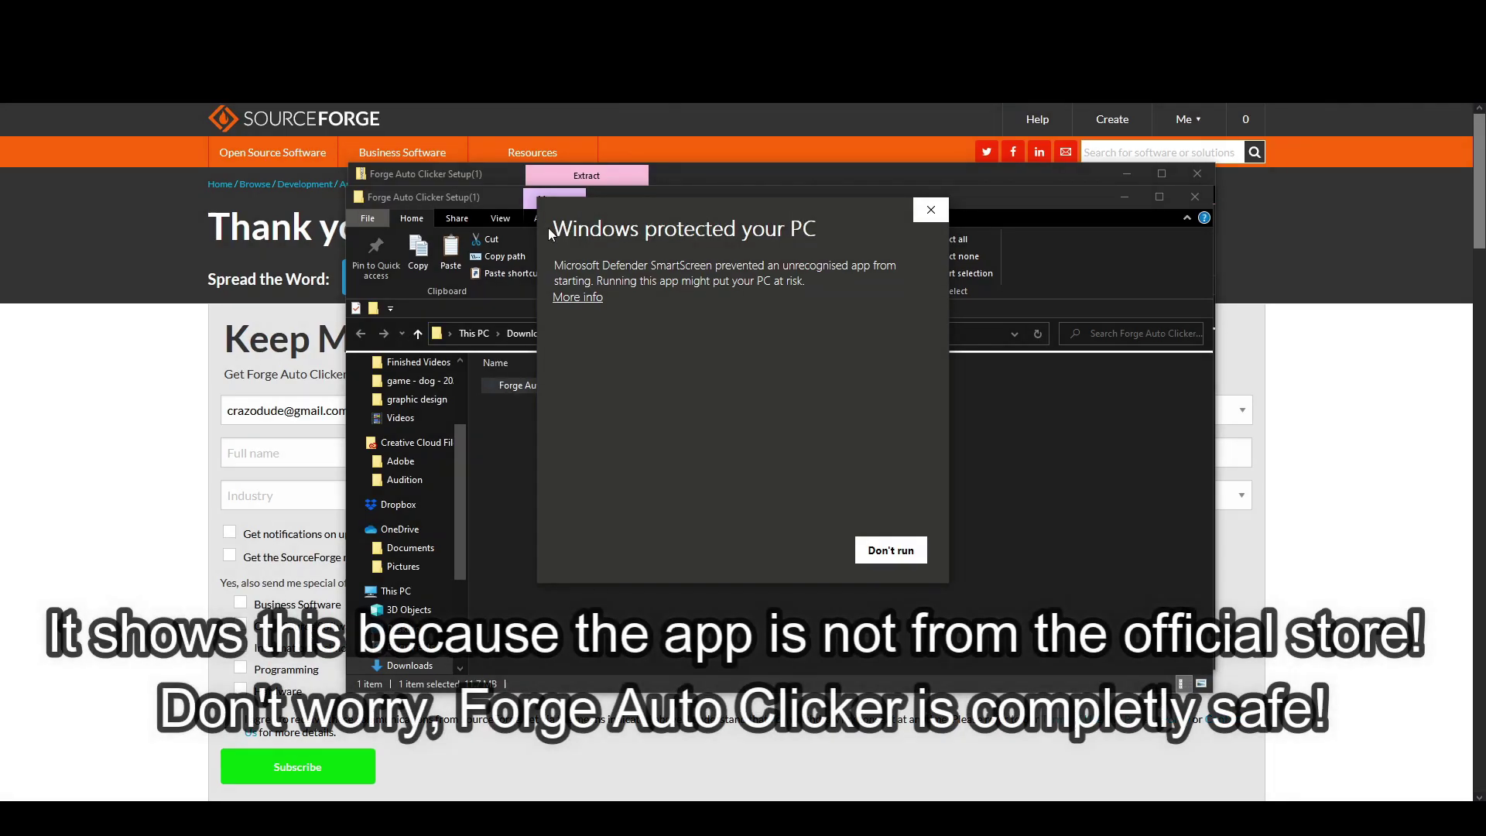
drag(554, 228, 929, 232)
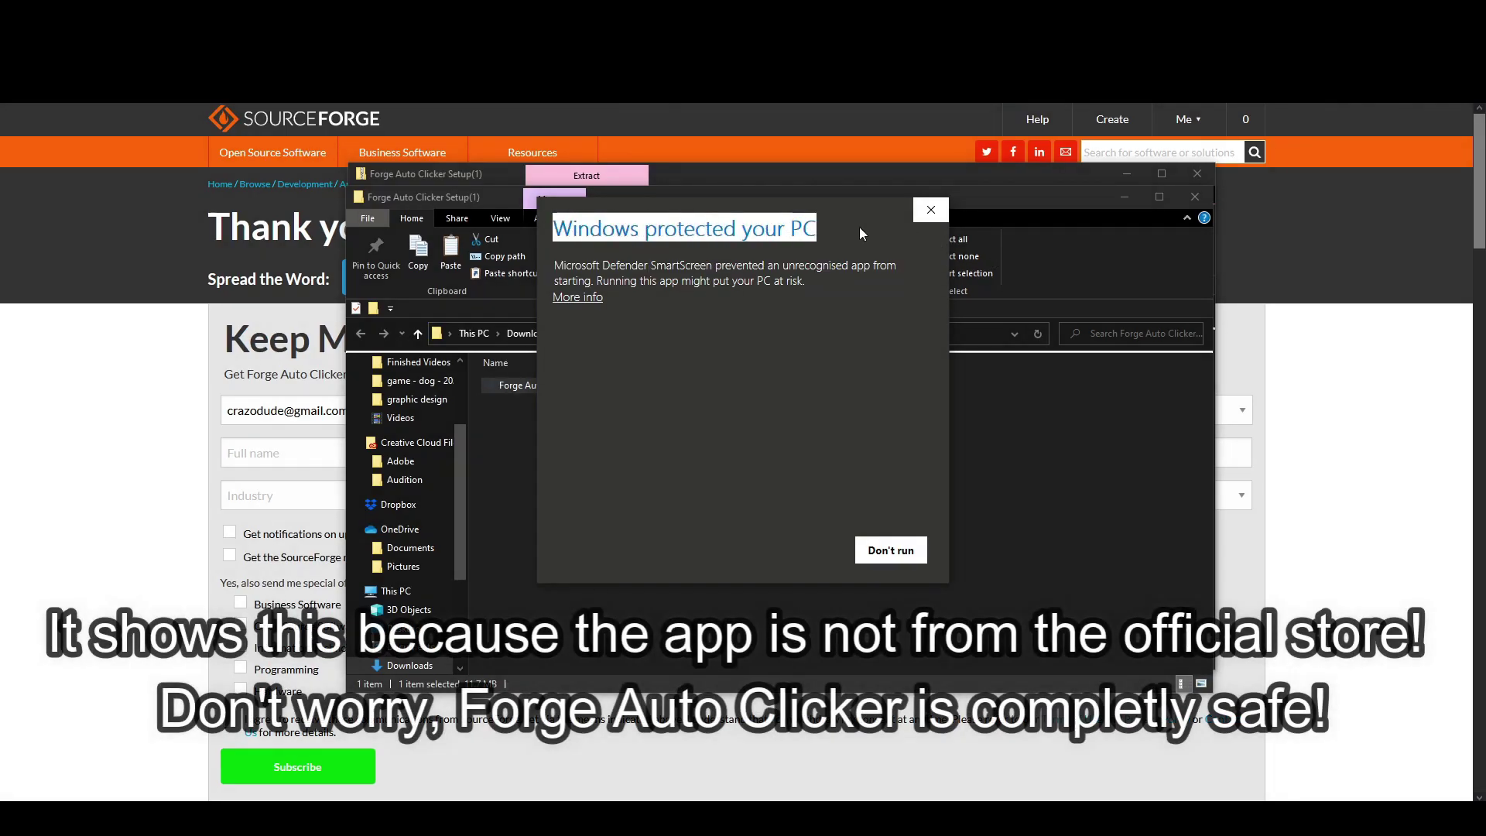
click(760, 211)
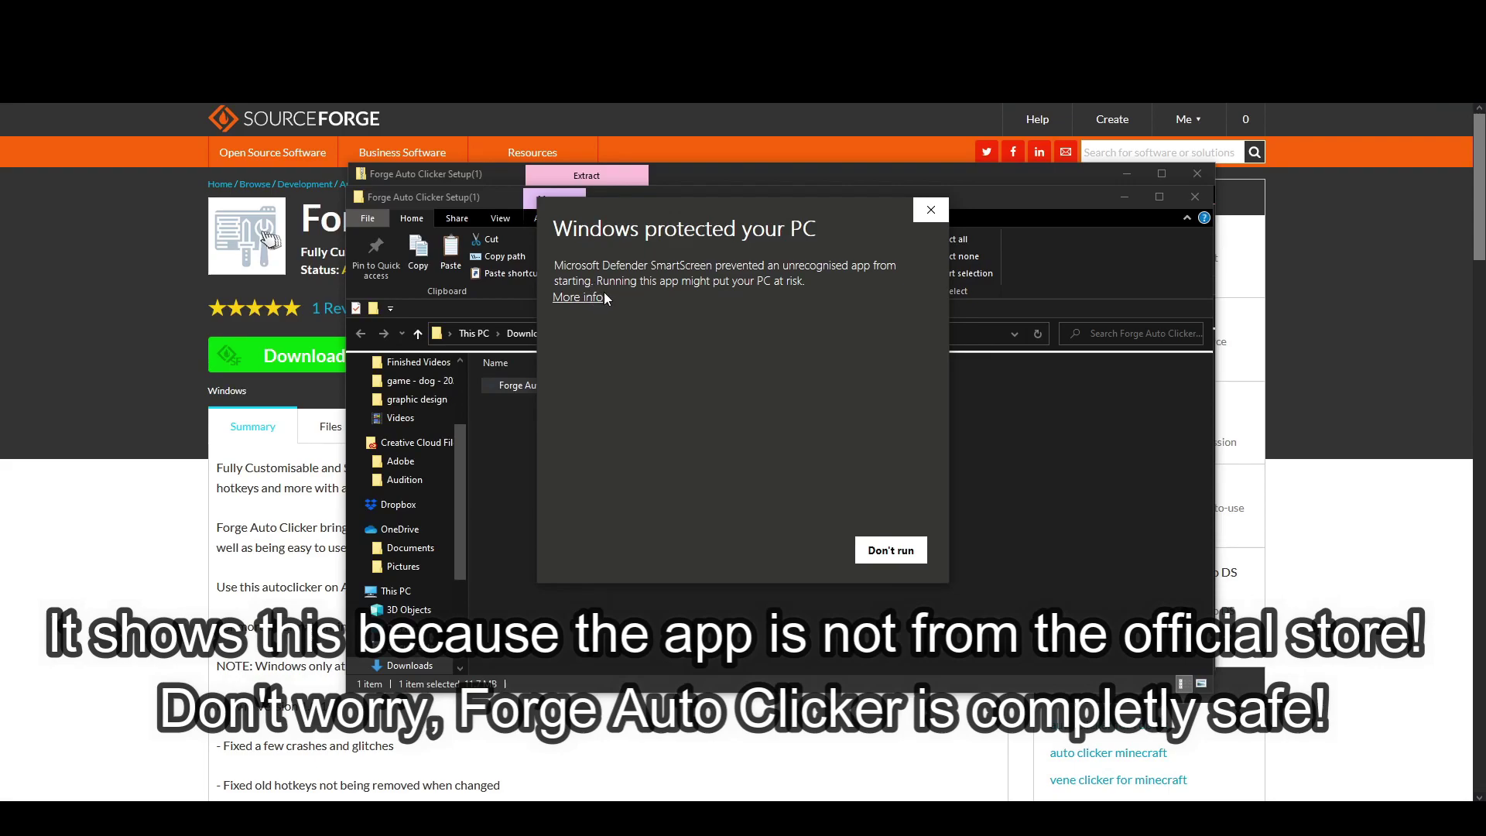
click(586, 298)
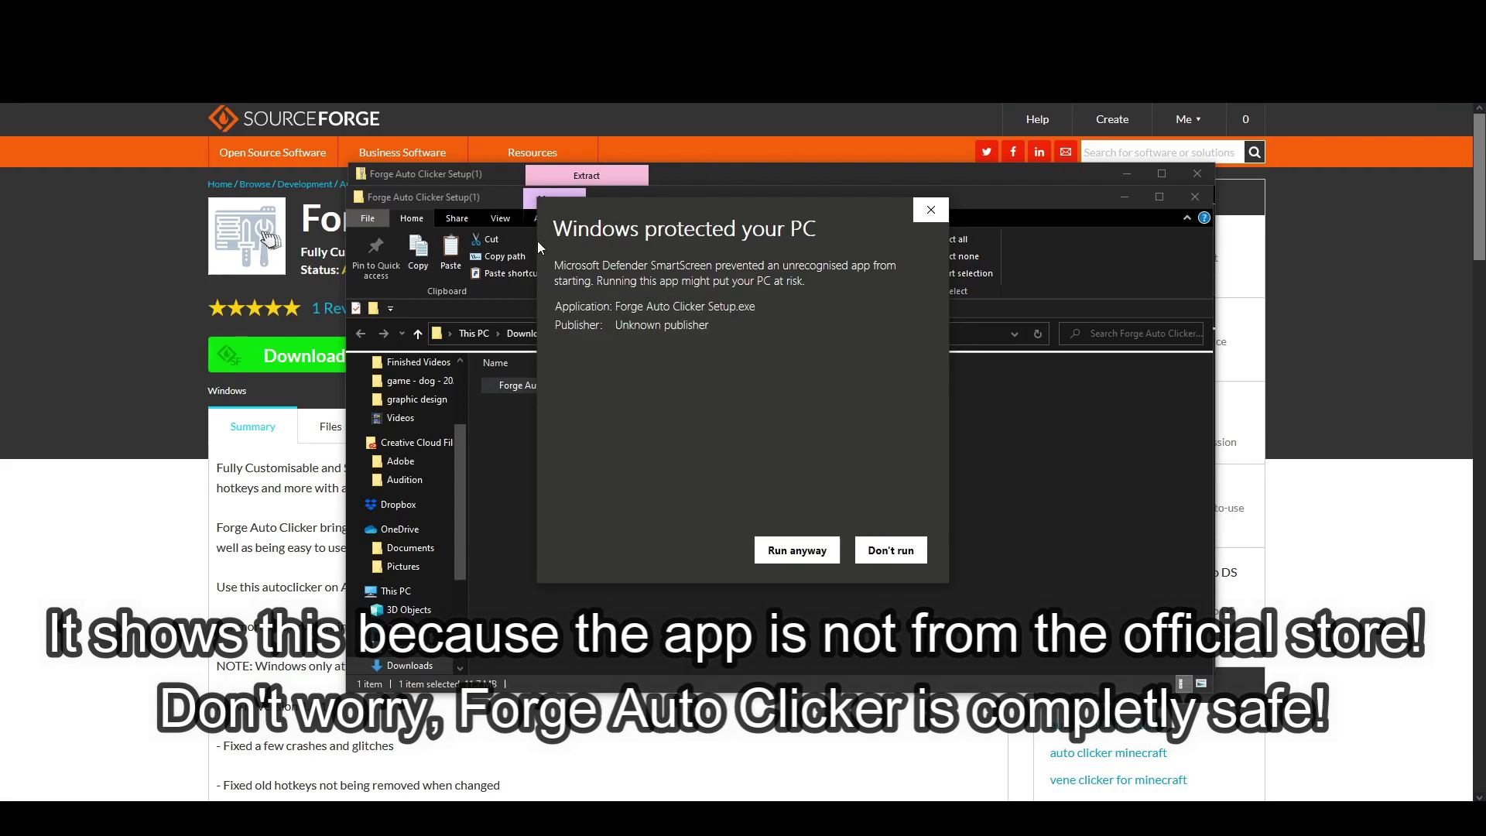
click(793, 553)
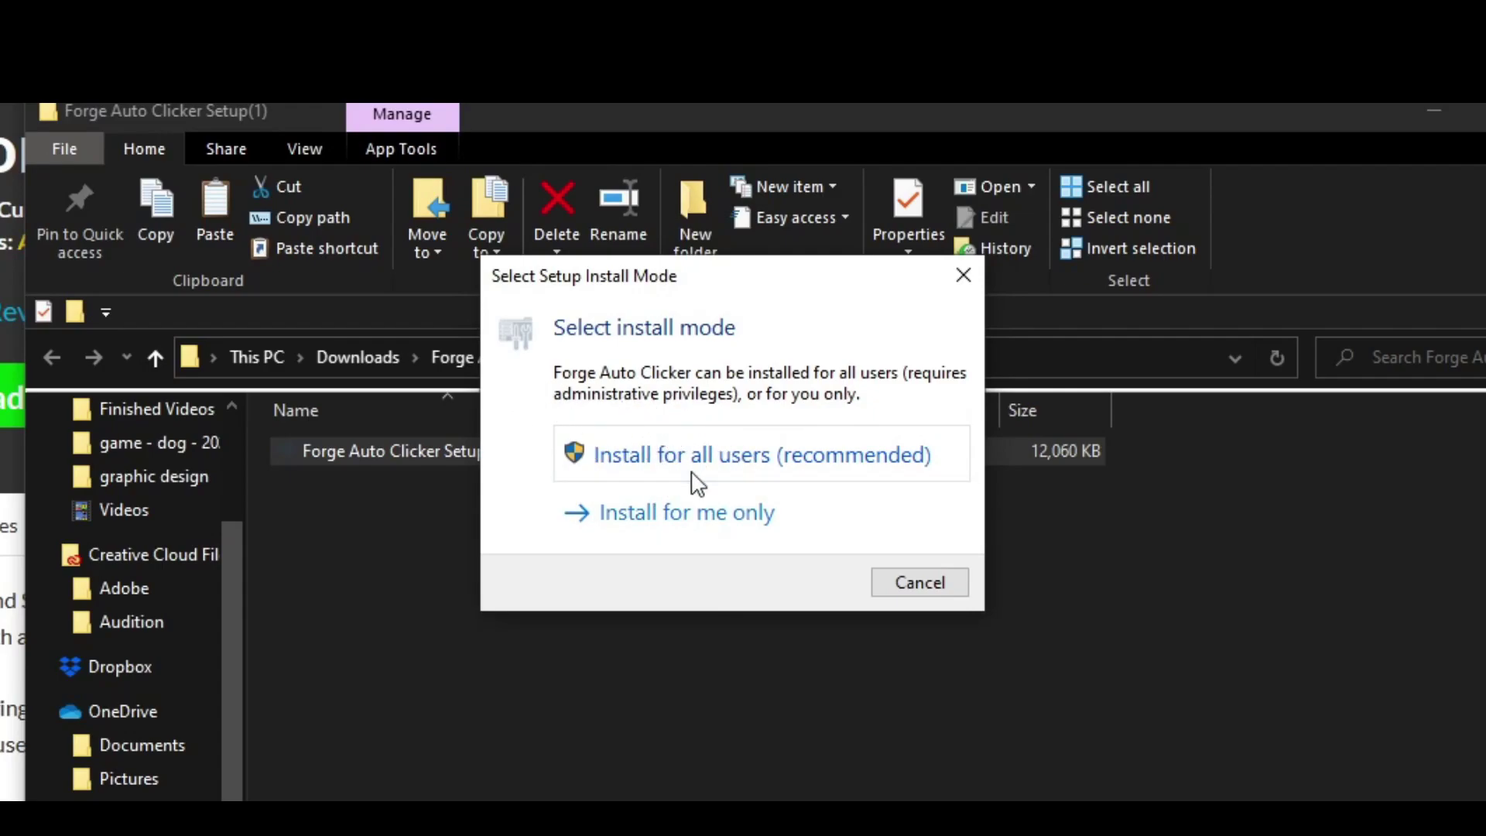
Install for the current user only, keeping the default install folder
click(747, 515)
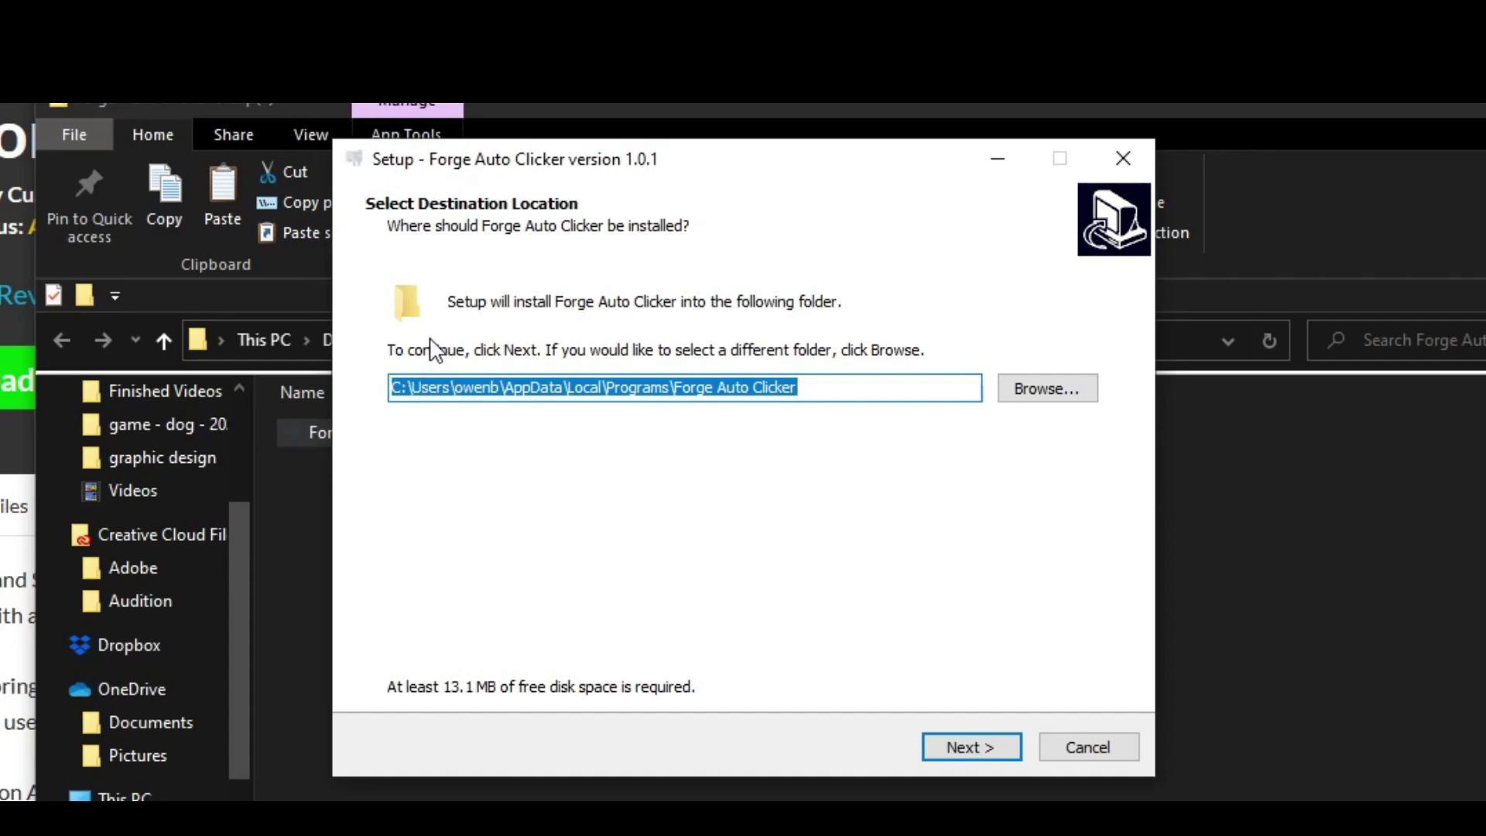
click(806, 388)
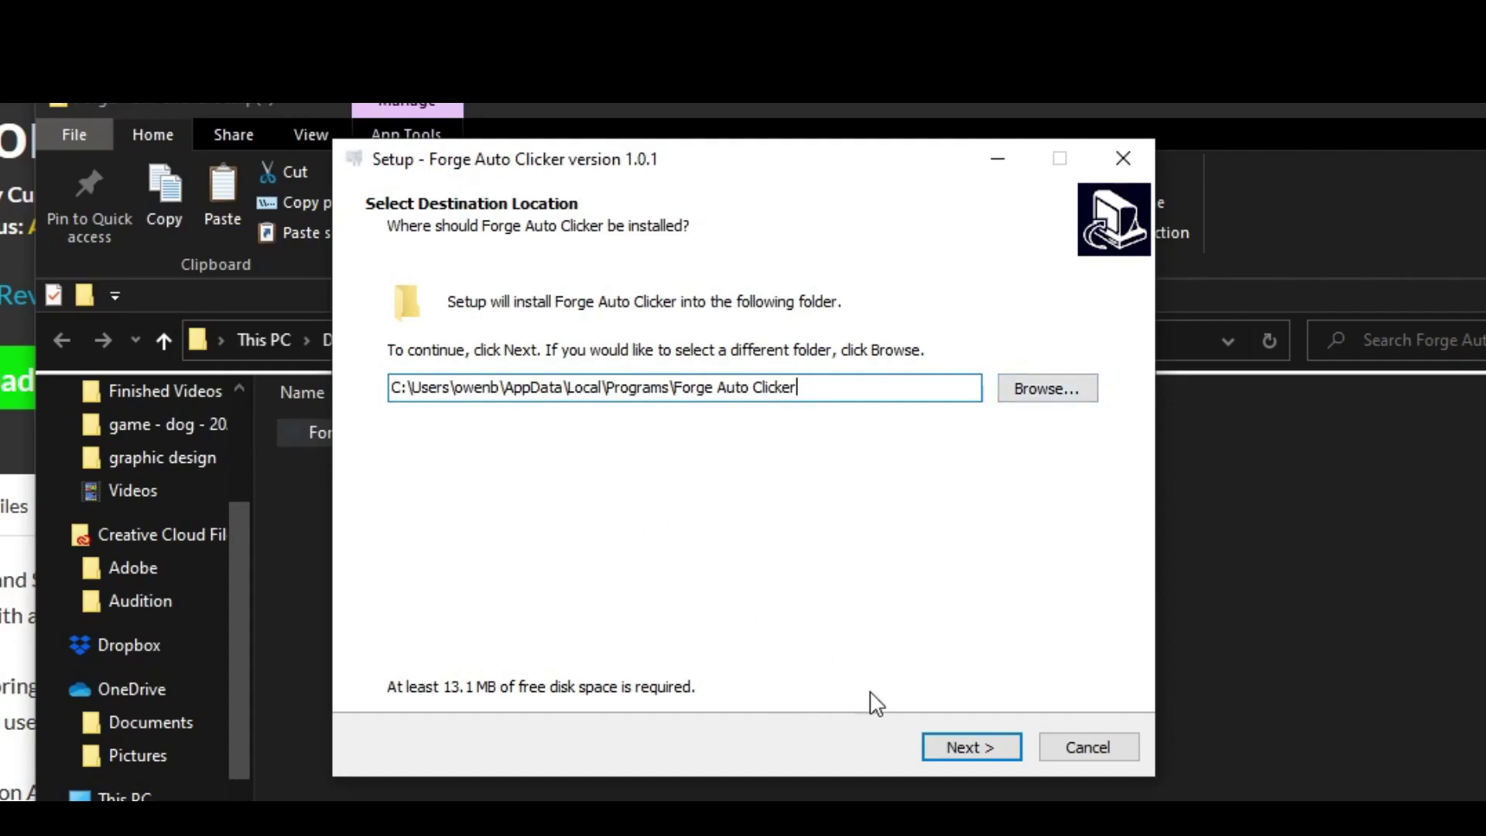
click(970, 749)
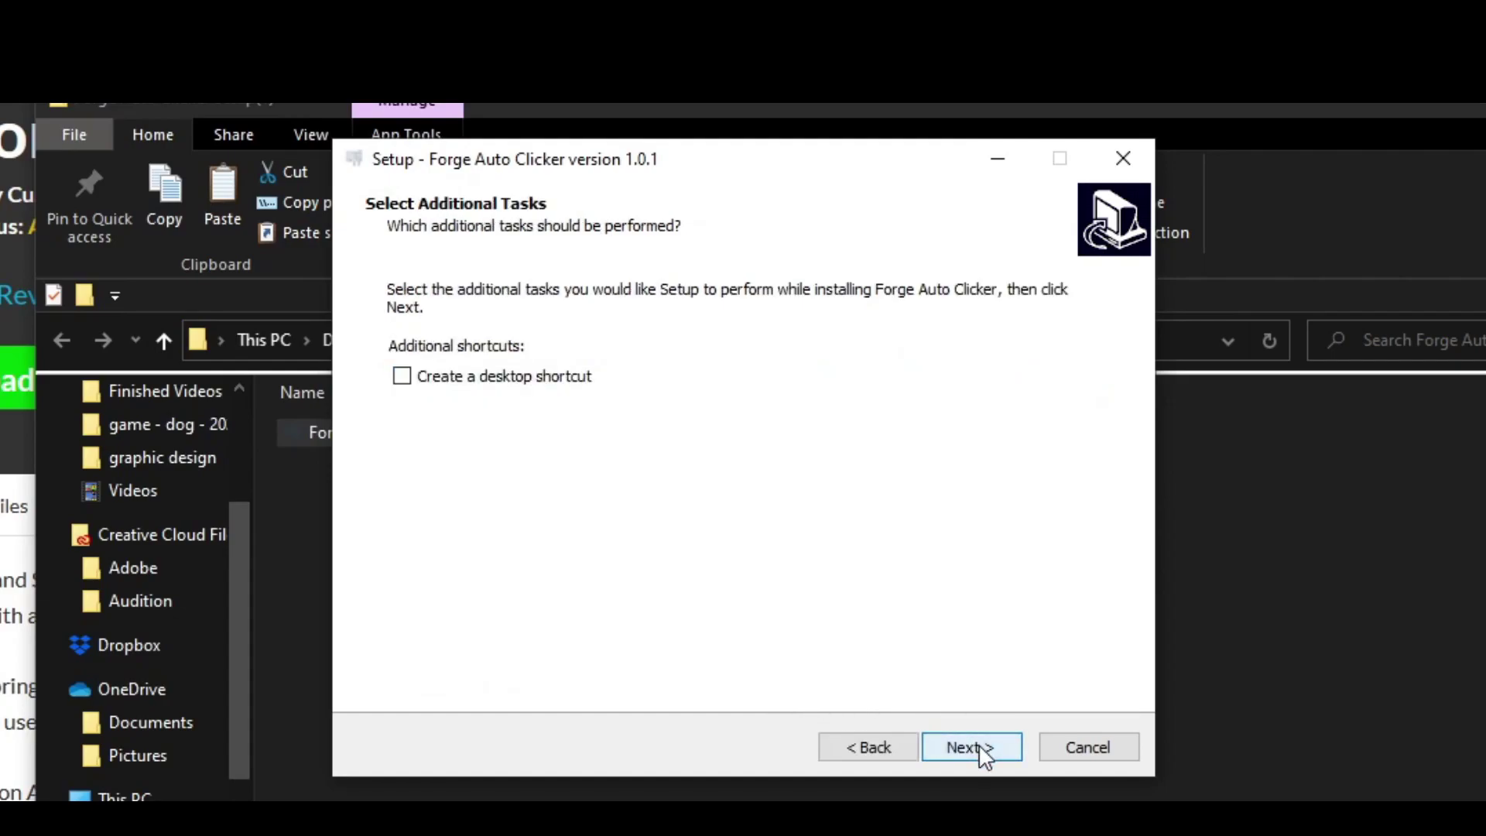
Add a desktop shortcut and start the installation from the summary page
click(464, 384)
click(970, 747)
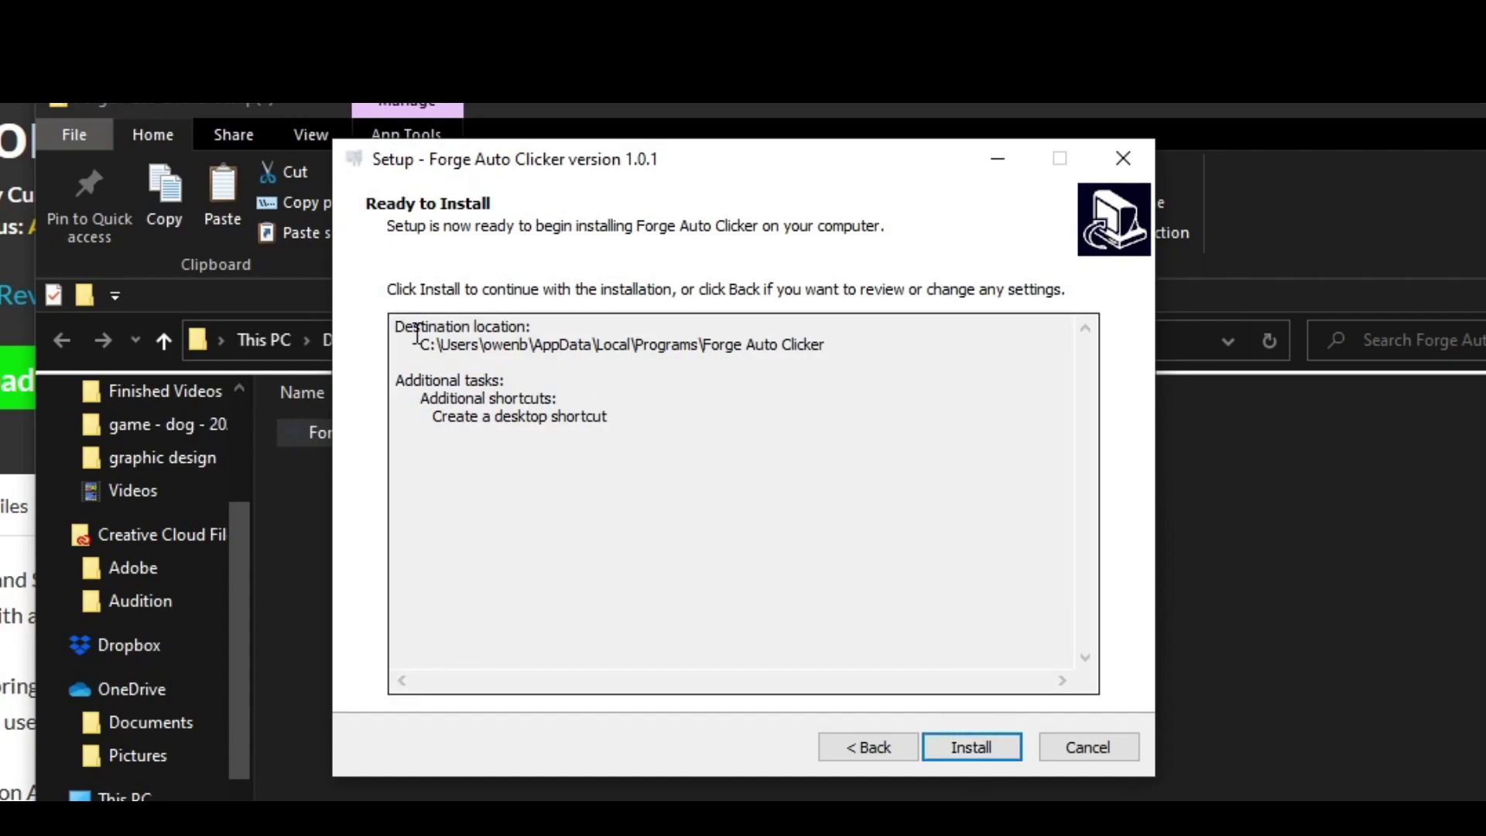
drag(555, 385, 564, 403)
click(565, 402)
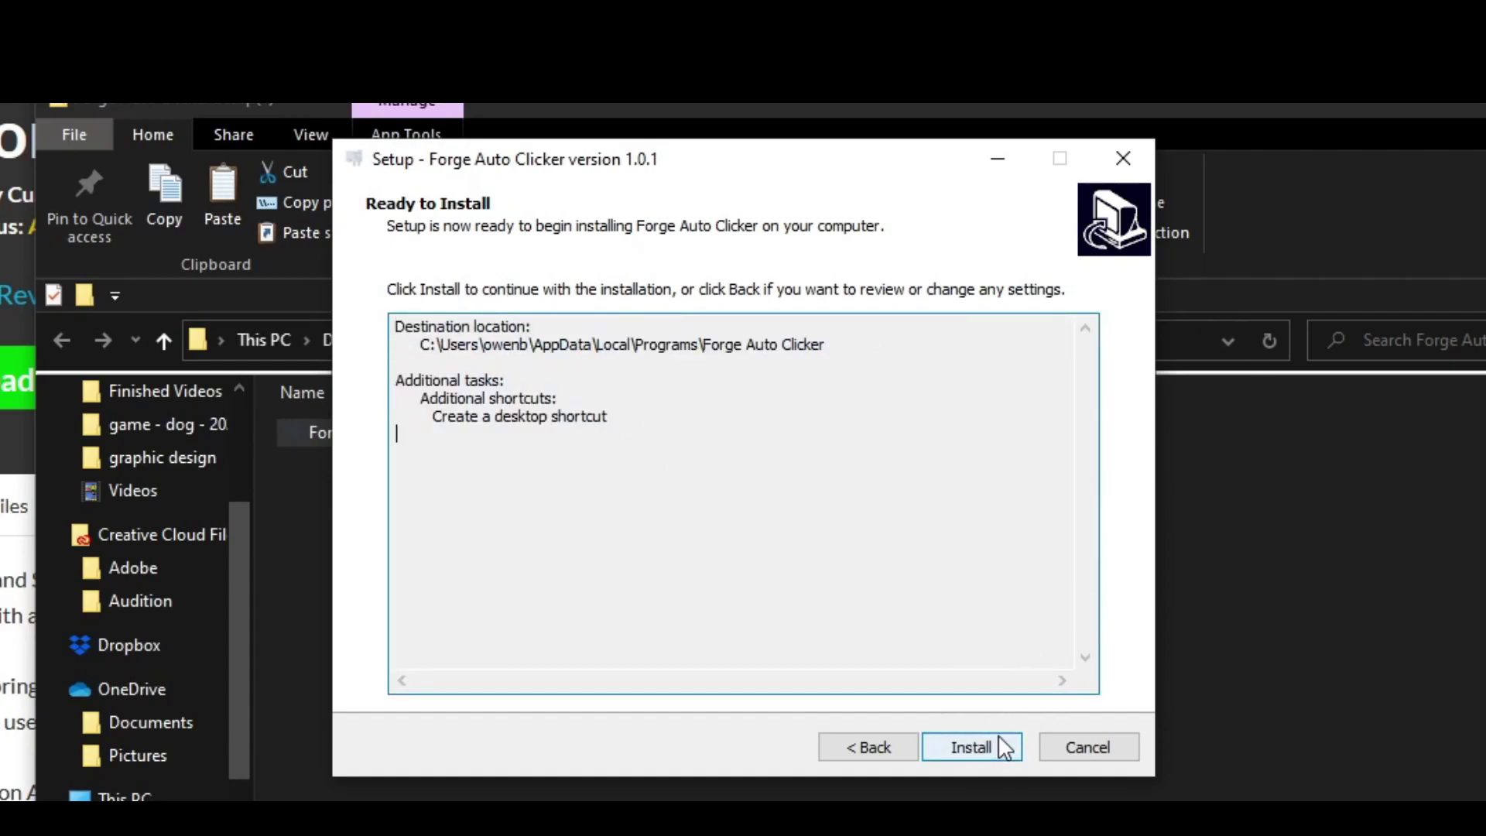
click(950, 747)
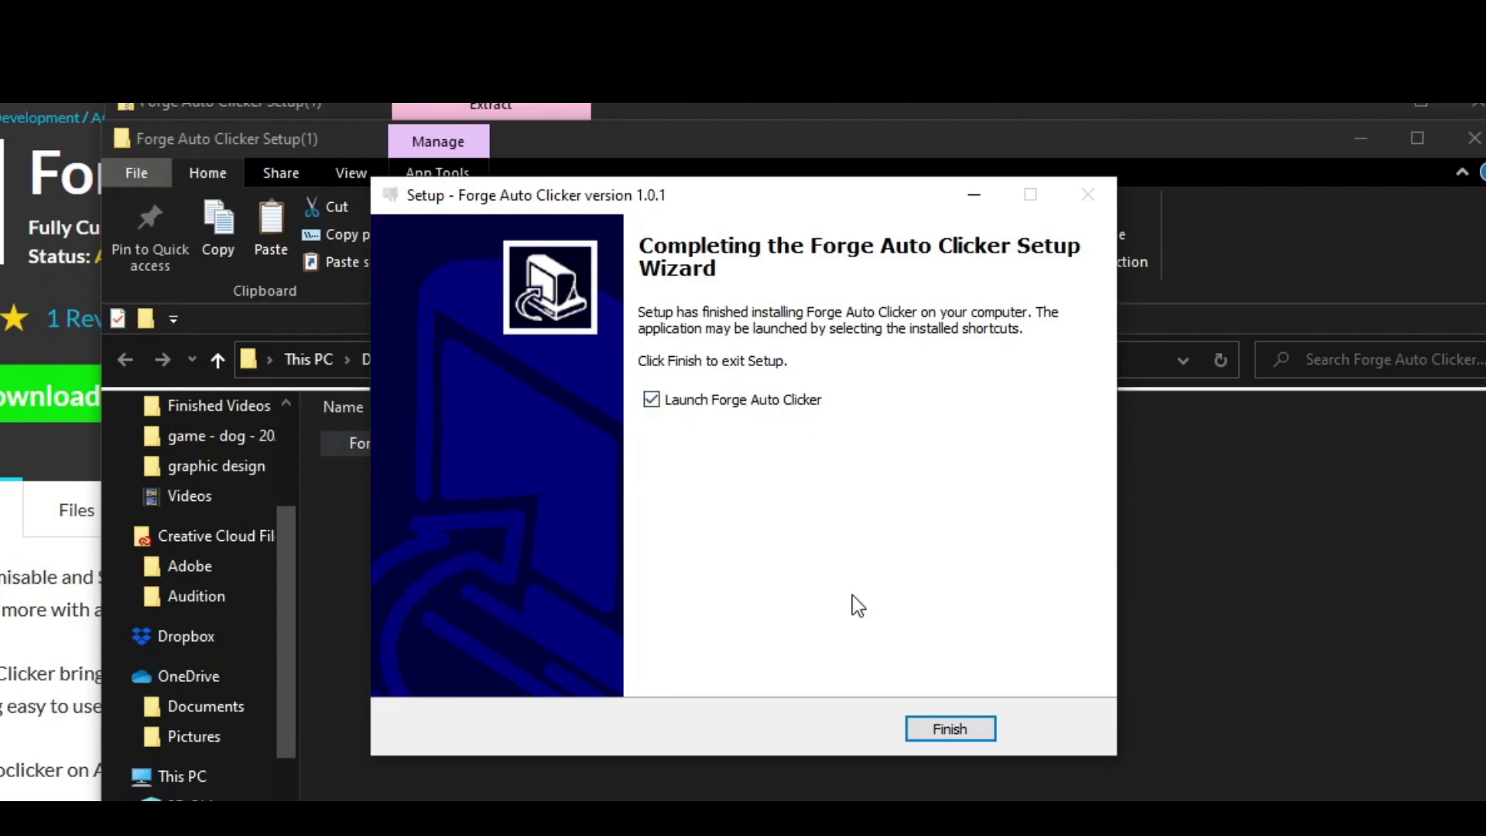
Finish setup with Launch checked and move the Auto Clicker window to the screen centre
click(950, 735)
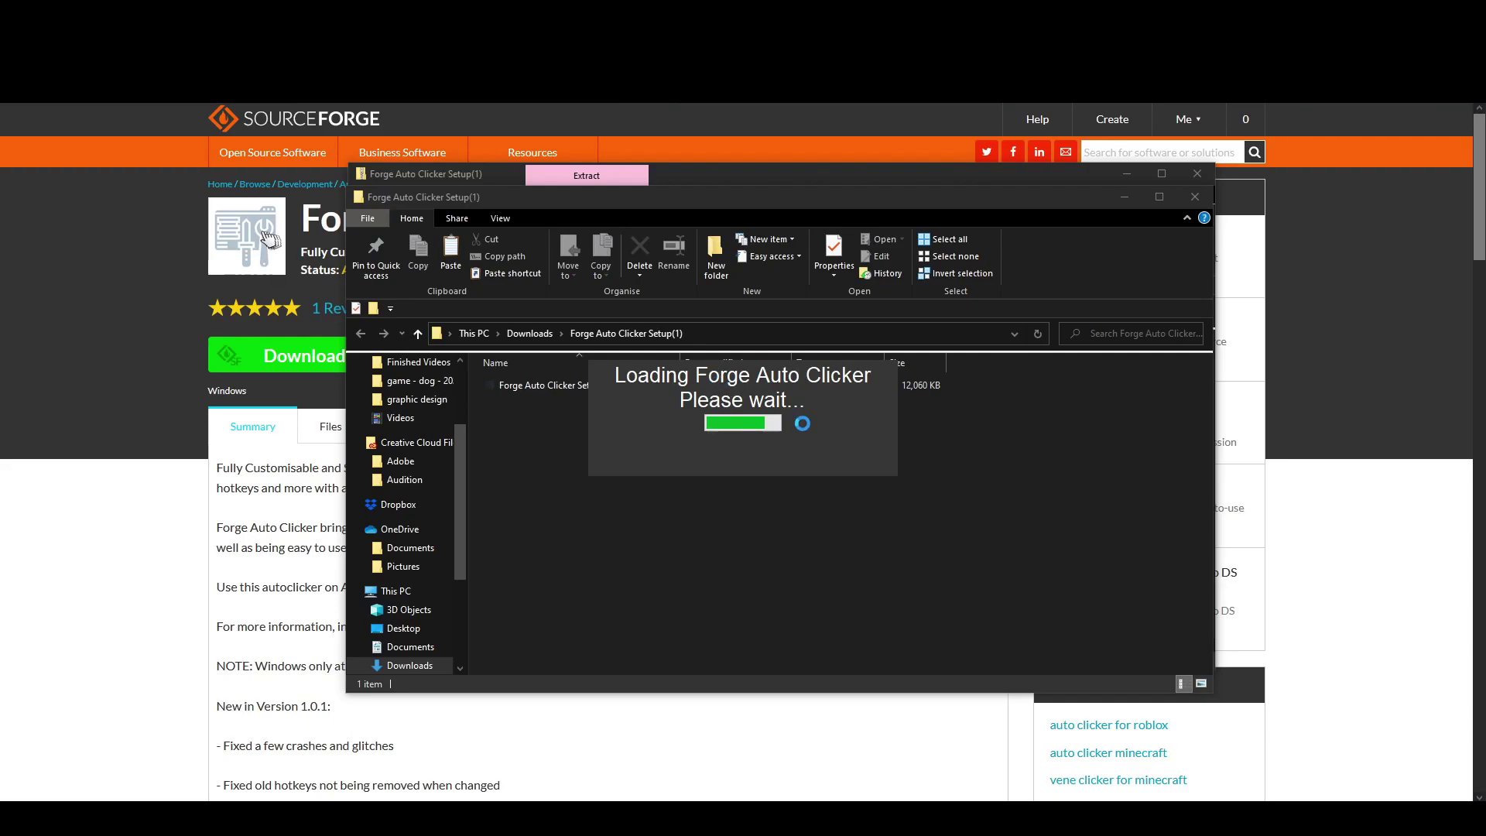
mouse_move(349, 105)
mouse_down()
mouse_move(622, 213)
mouse_move(926, 210)
mouse_move(934, 237)
mouse_up()
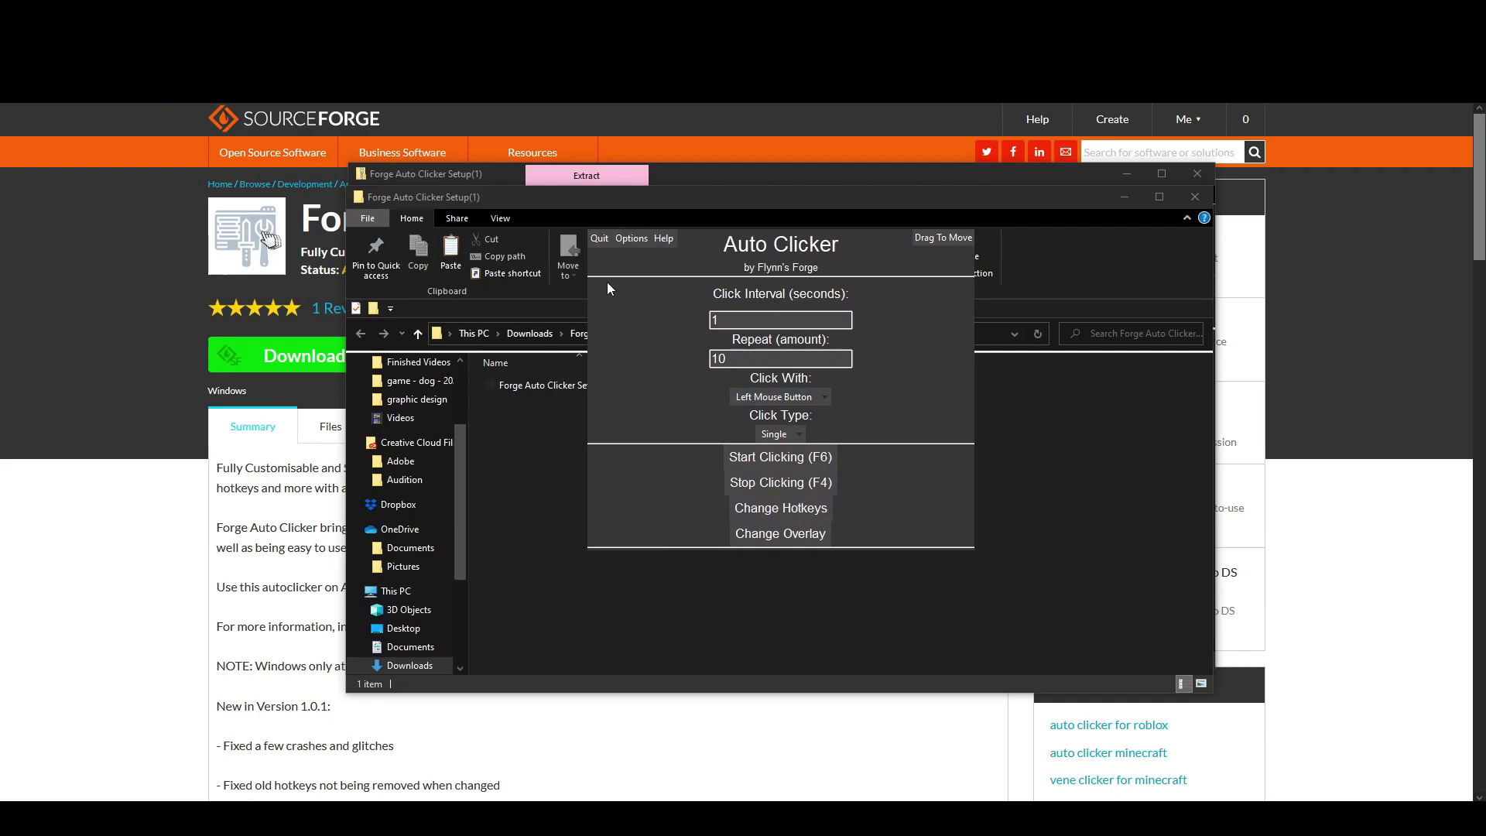
Browse the app's Options list twice without changing any setting
click(627, 238)
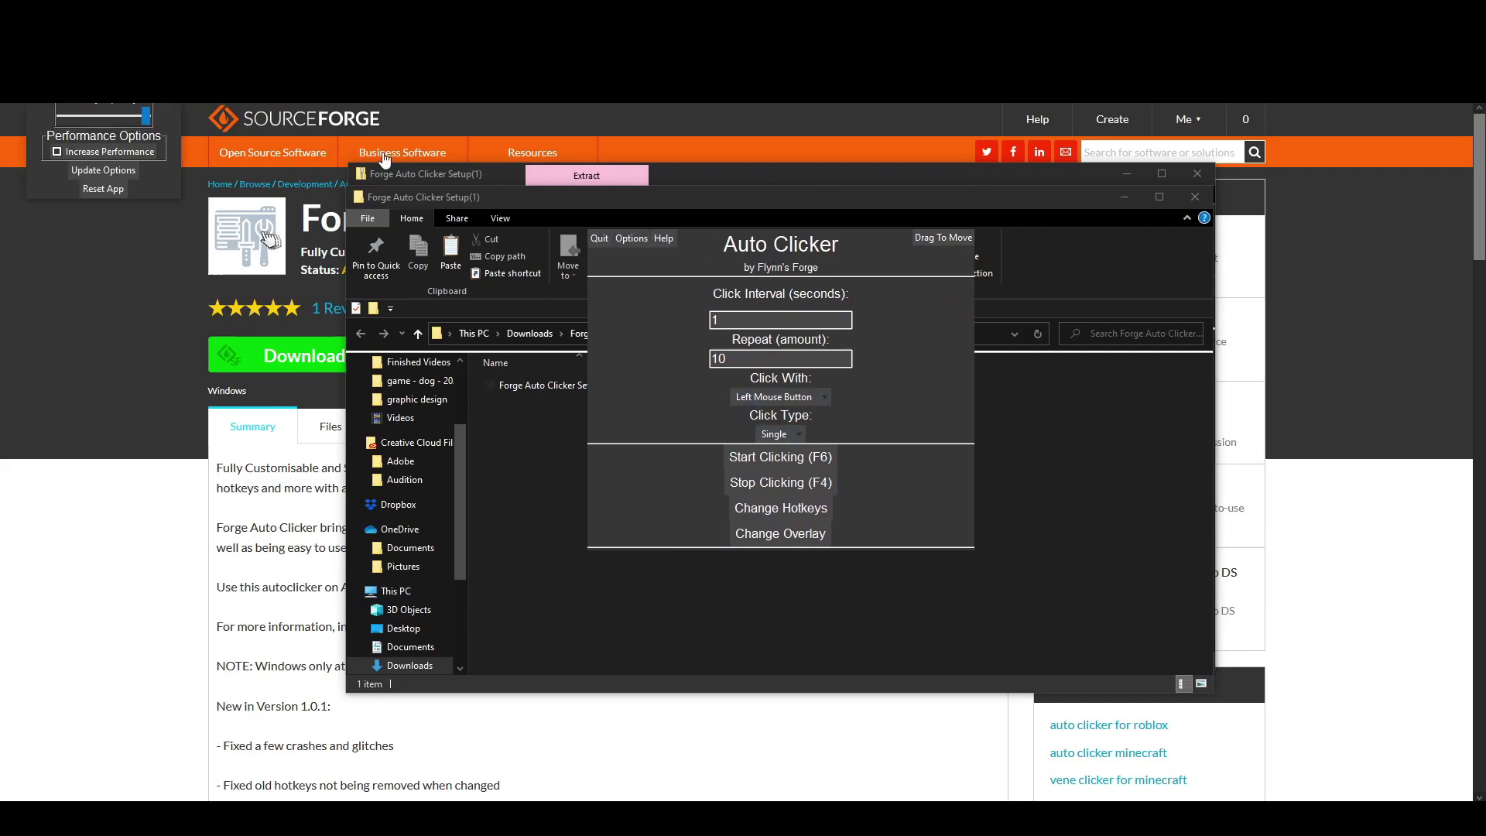
click(706, 263)
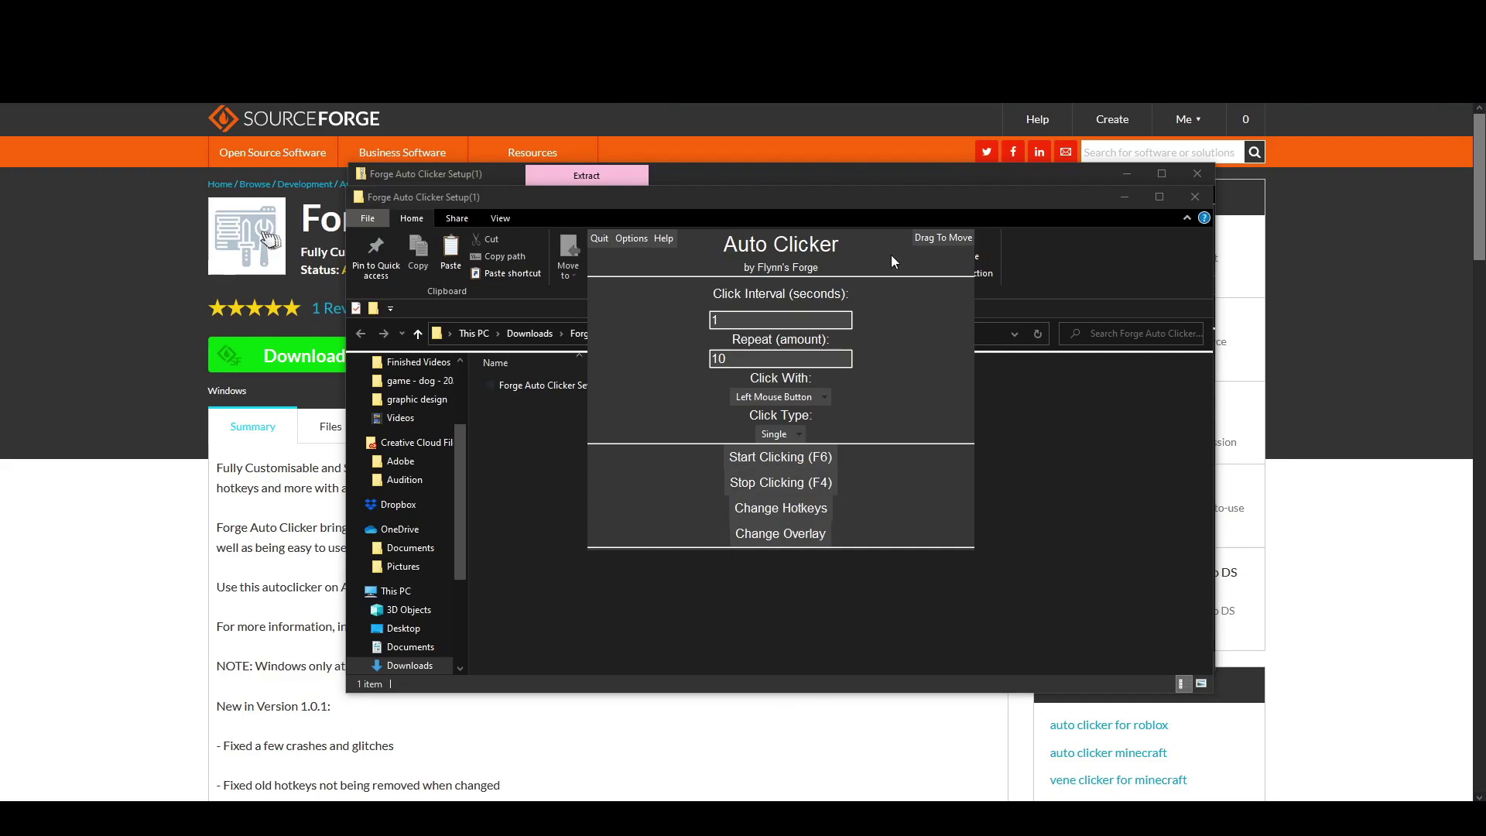
click(630, 239)
click(771, 344)
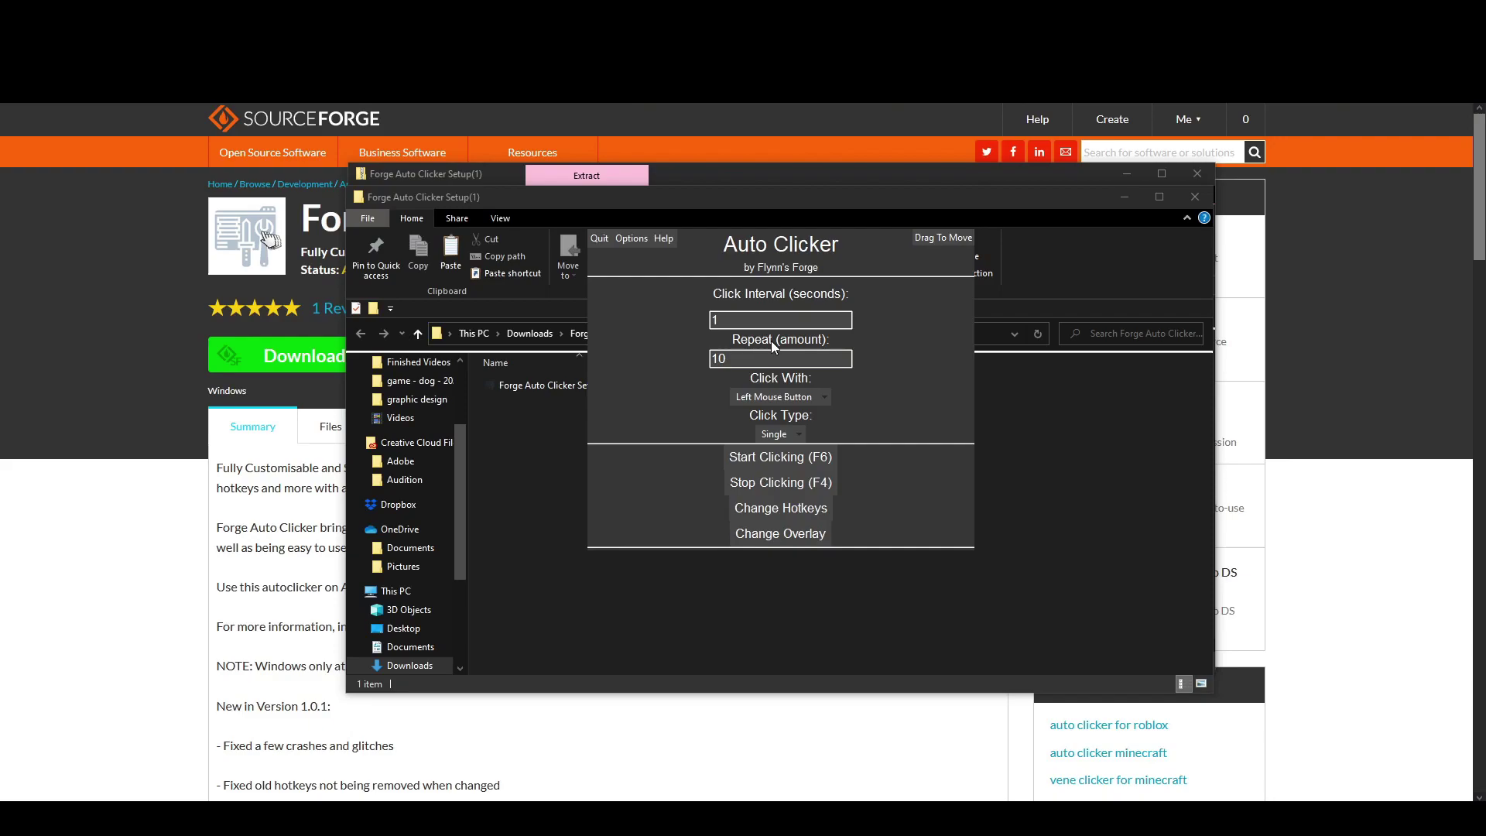